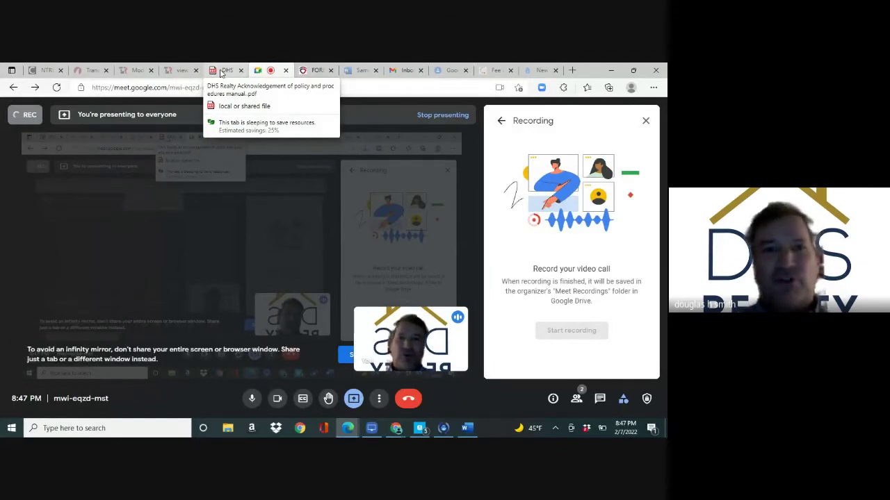
Bring the DHS Realty brokerage policies PDF tab to the front and erase its web address
{"action": "left_click", "coordinate": [222, 71]}
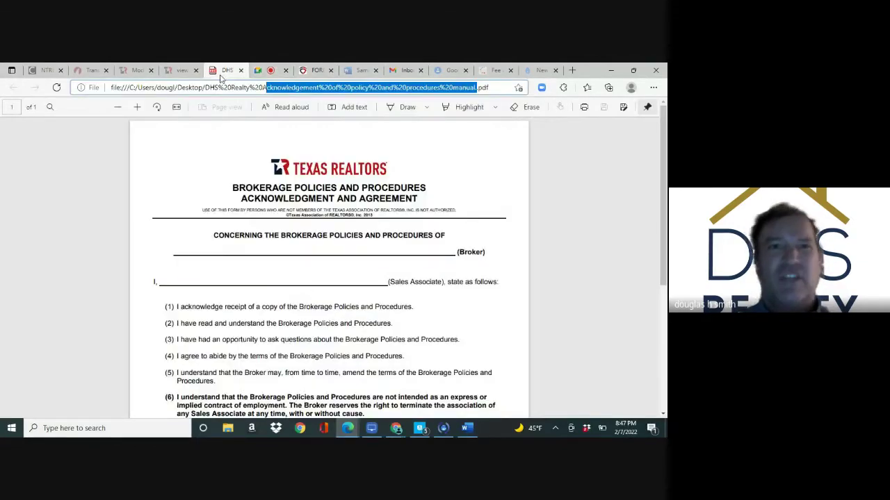
{"action": "left_click_drag", "start_coordinate": [495, 86], "coordinate": [88, 92]}
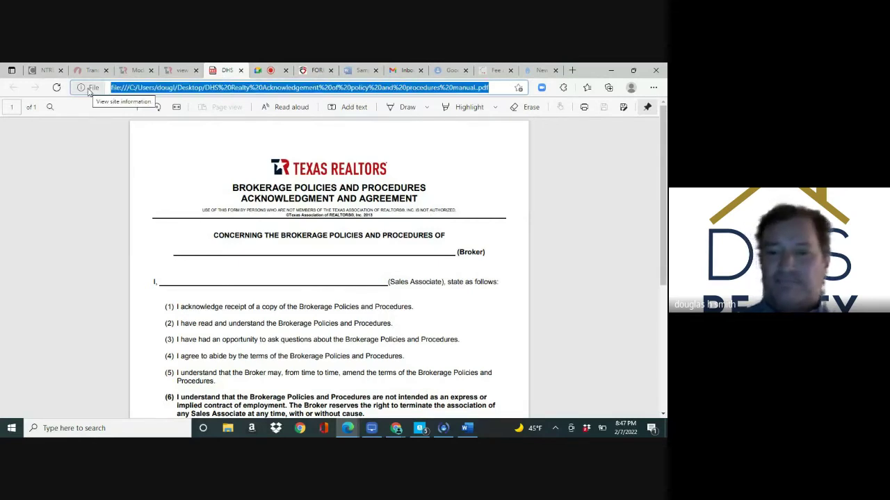
{"action": "key", "text": "BackSpace"}
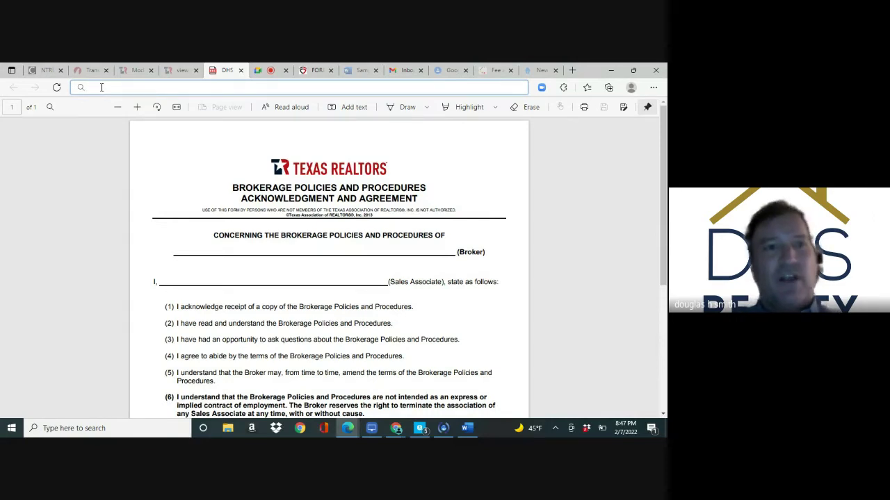
Go to matrix.ntreis.net and sign in with the agent's username and password
{"action": "type", "text": "mat"}
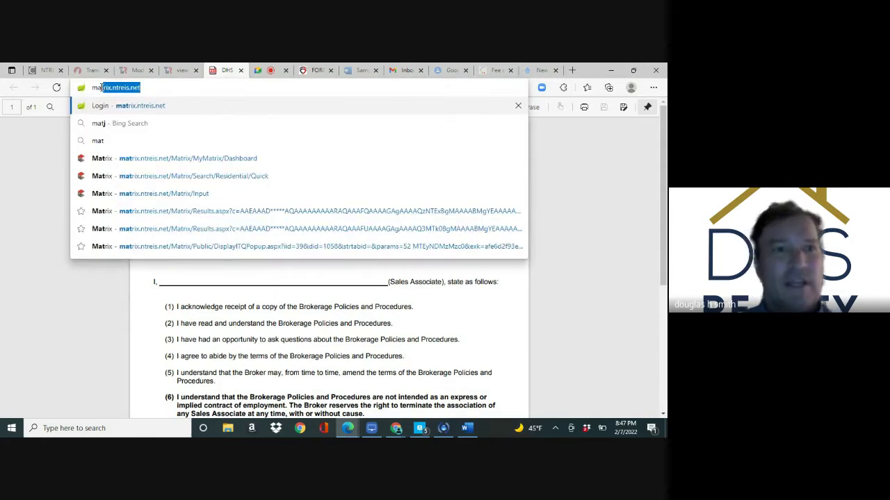
{"action": "key", "text": "Return"}
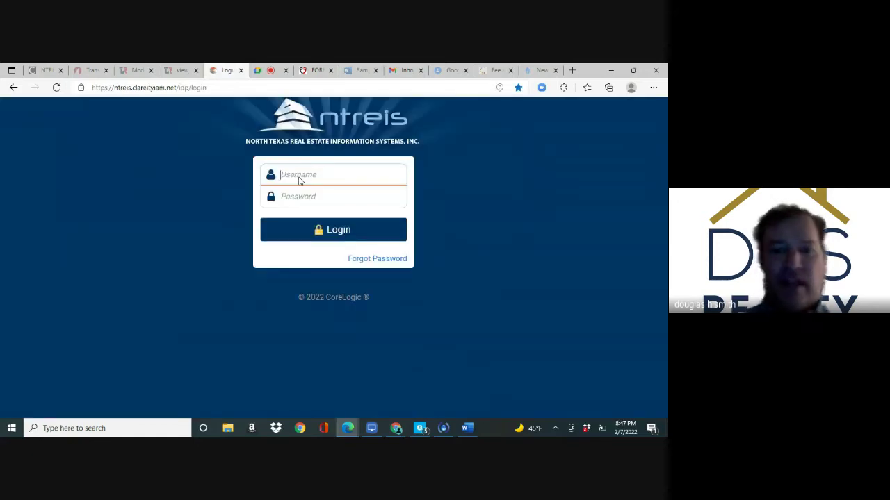
{"action": "key", "text": "Tab"}
{"action": "type", "text": "••••••••"}
{"action": "key", "text": "Return"}
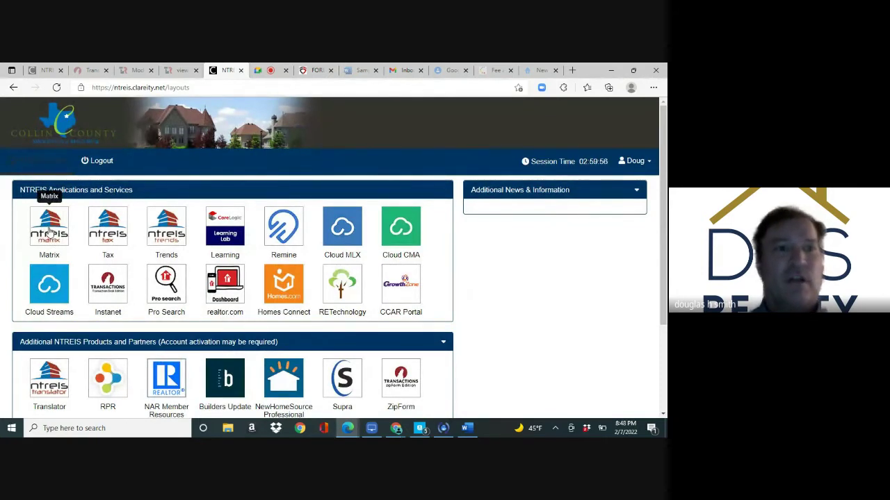
Launch Matrix and search addresses with street number 8005 on streets starting with 'f'
{"action": "left_click", "coordinate": [50, 232]}
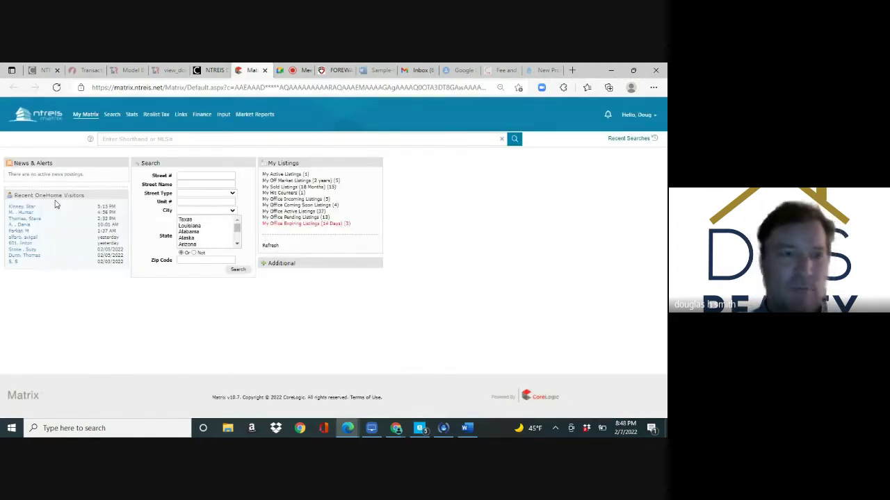
{"action": "left_click_drag", "start_coordinate": [56, 203], "coordinate": [53, 185]}
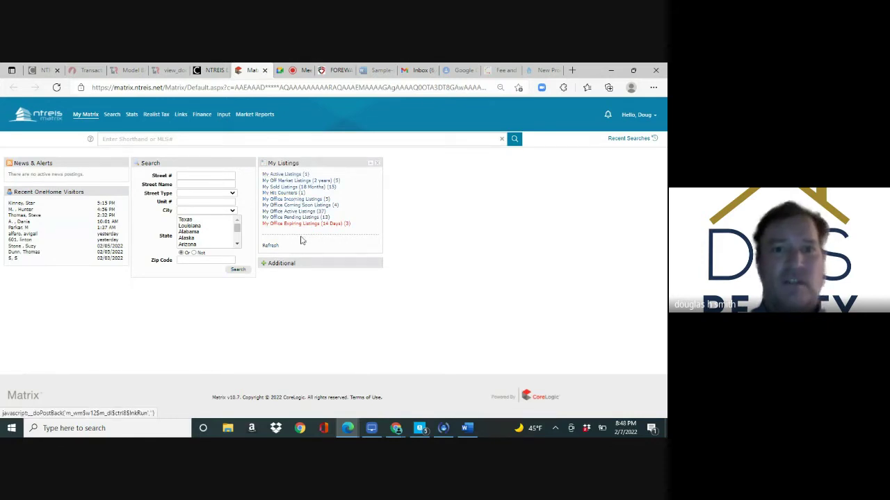
{"action": "left_click", "coordinate": [205, 176]}
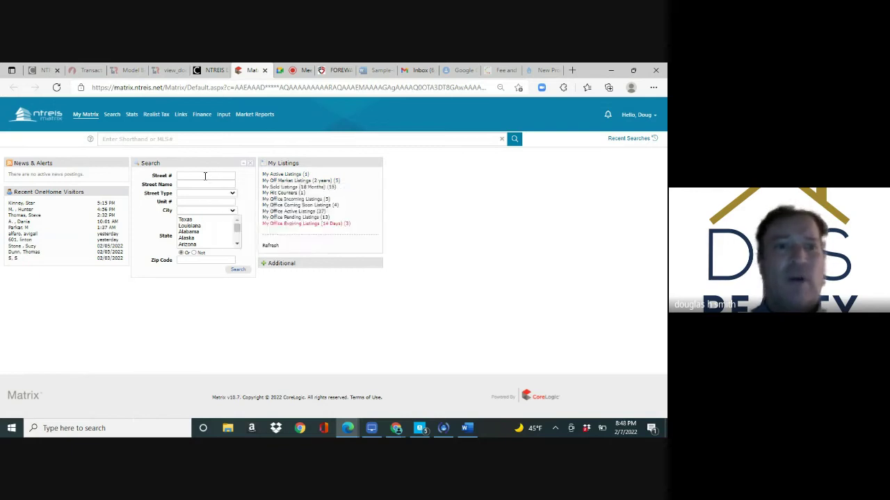
{"action": "left_click", "coordinate": [205, 176]}
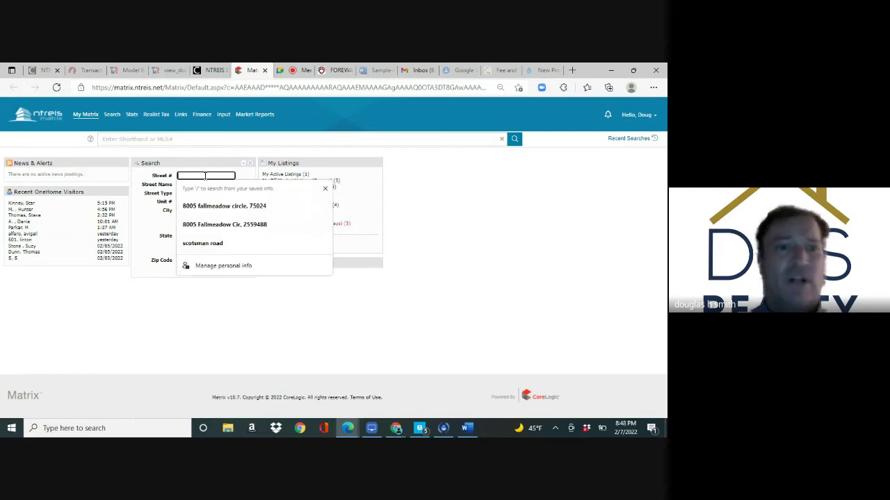
{"action": "left_click", "coordinate": [205, 354]}
{"action": "left_click", "coordinate": [188, 178]}
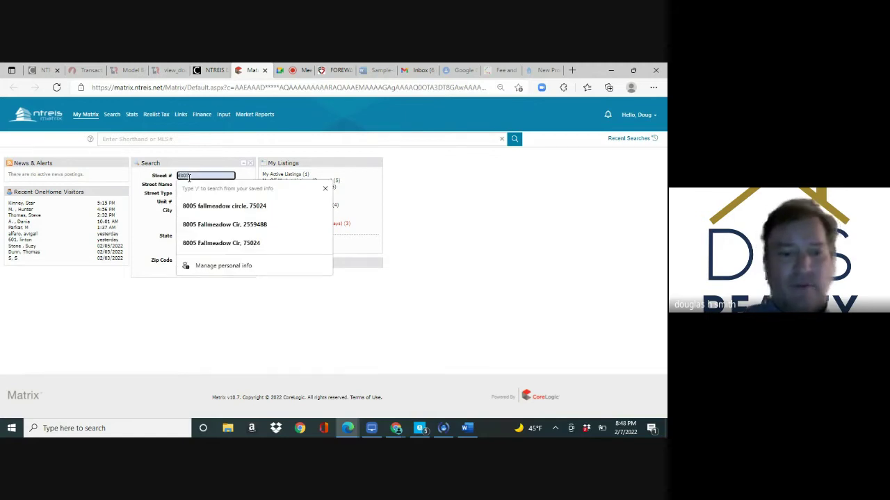
{"action": "key", "text": "Tab"}
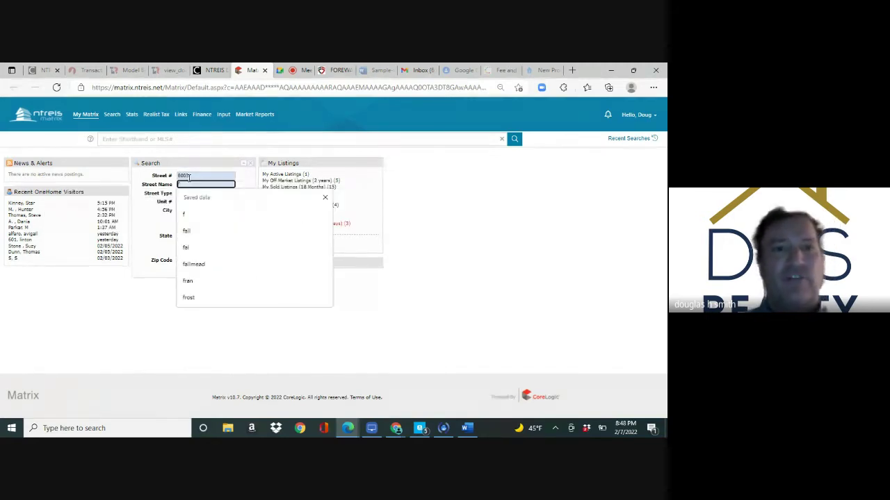
{"action": "type", "text": "f"}
{"action": "key", "text": "Return"}
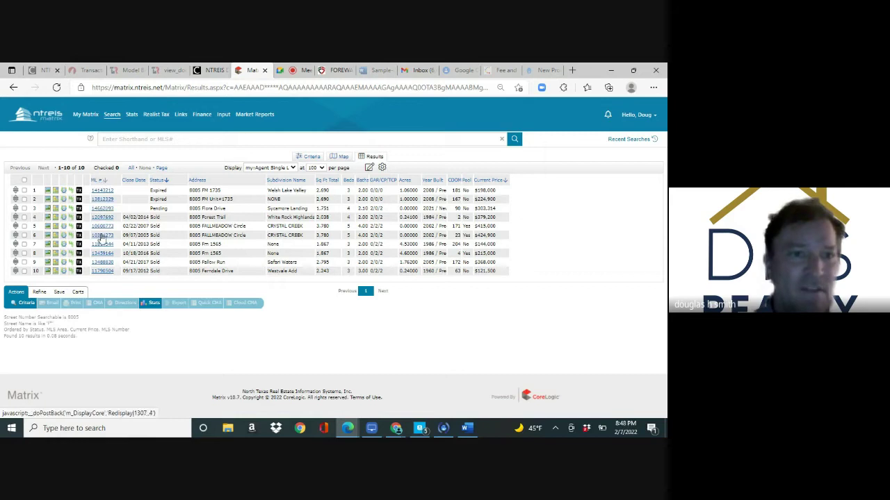
{"action": "left_click", "coordinate": [100, 228]}
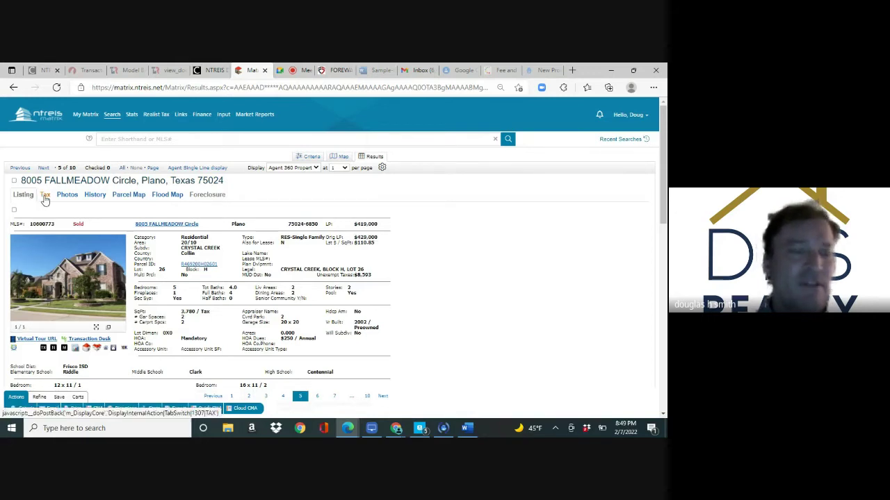
{"action": "left_click", "coordinate": [45, 195]}
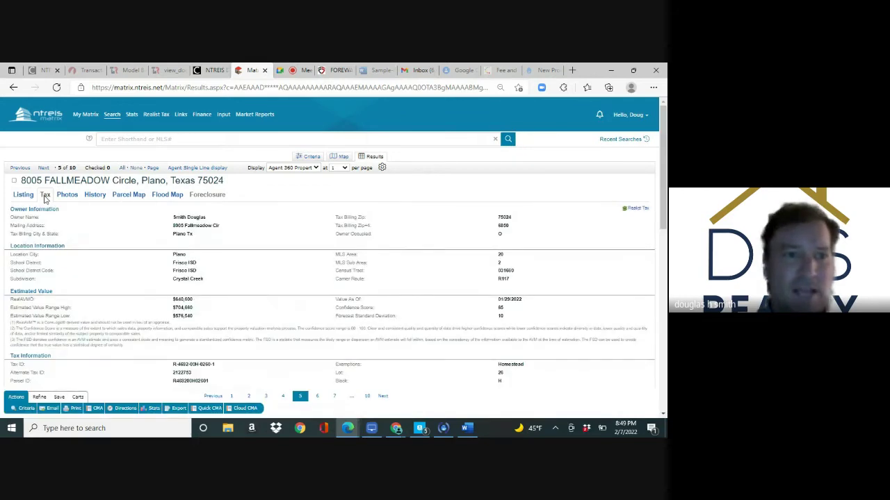
{"action": "left_click", "coordinate": [23, 195]}
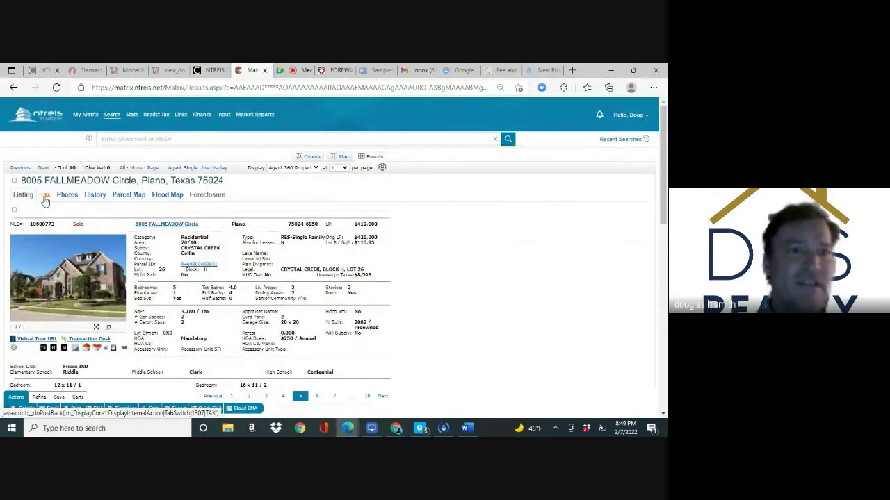
{"action": "left_click", "coordinate": [45, 196]}
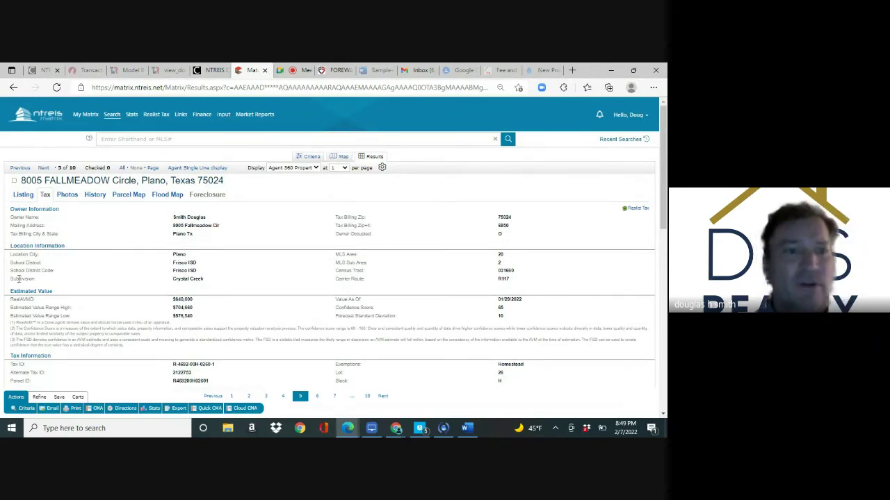
{"action": "left_click_drag", "start_coordinate": [9, 279], "coordinate": [43, 280]}
{"action": "left_click_drag", "start_coordinate": [172, 280], "coordinate": [210, 285]}
{"action": "mouse_move", "coordinate": [113, 116]}
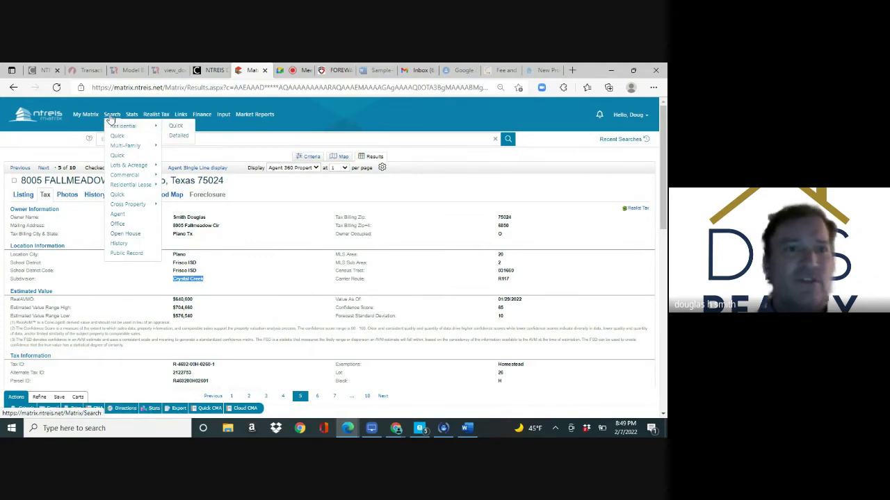
Start a quick residential search including Active Contingent, Active Kick Out, Active Option Contract, Pending and Sold statuses
{"action": "left_click", "coordinate": [177, 132]}
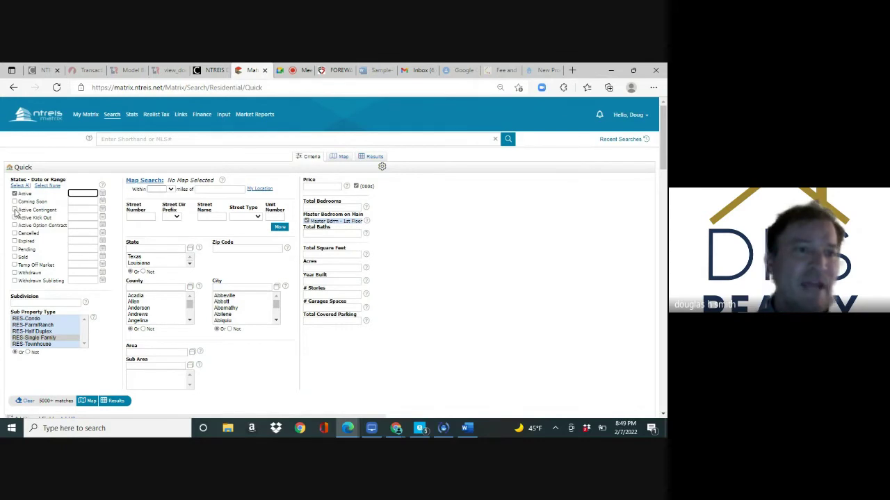
{"action": "left_click", "coordinate": [14, 210]}
{"action": "left_click", "coordinate": [15, 218]}
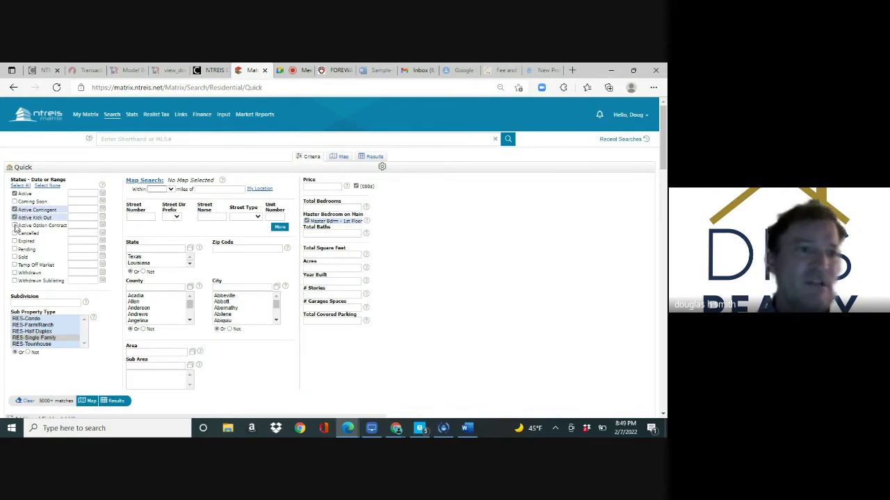
{"action": "left_click", "coordinate": [15, 226]}
{"action": "left_click", "coordinate": [14, 249]}
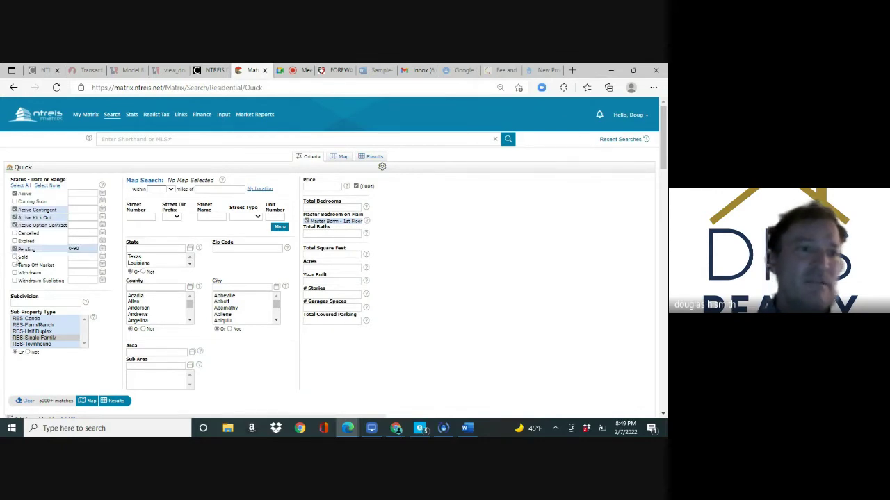
{"action": "left_click", "coordinate": [15, 257]}
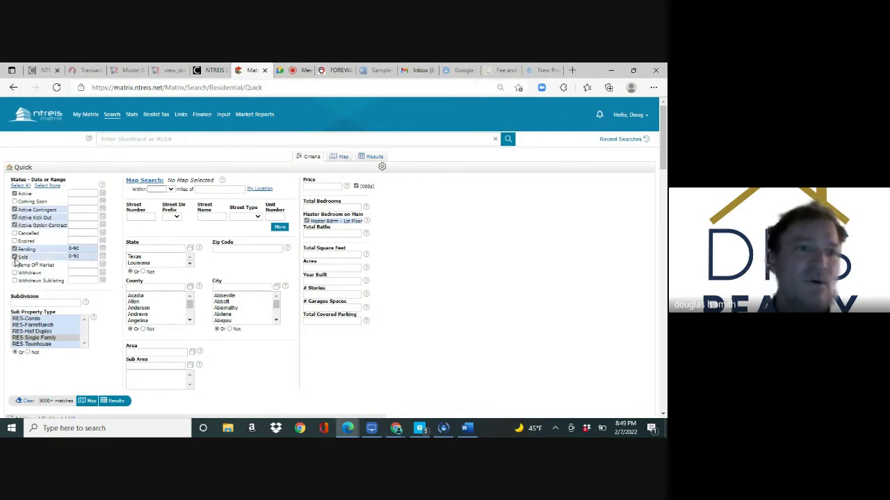
Extend the Pending and Sold date ranges from 90 to 180 days
{"action": "left_click", "coordinate": [88, 247]}
{"action": "key", "text": "BackSpace"}
{"action": "key", "text": "BackSpace"}
{"action": "type", "text": "180"}
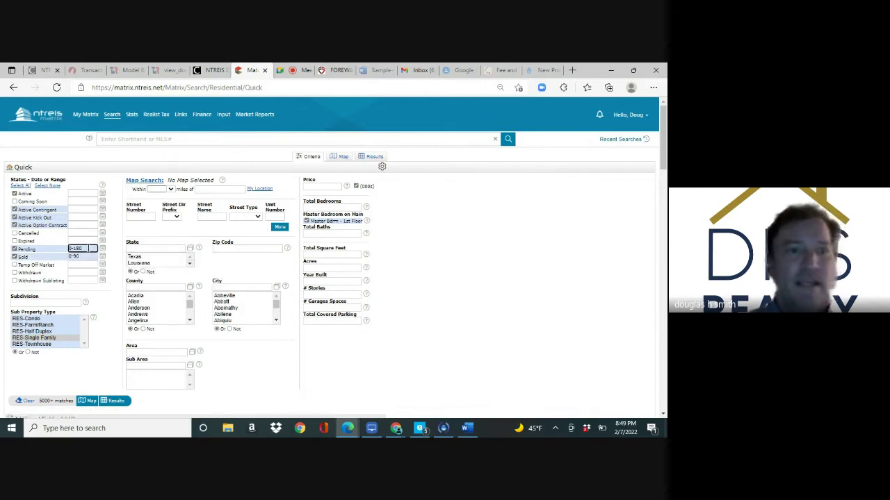
{"action": "left_click", "coordinate": [88, 256]}
{"action": "key", "text": "BackSpace"}
{"action": "key", "text": "BackSpace"}
{"action": "type", "text": "180"}
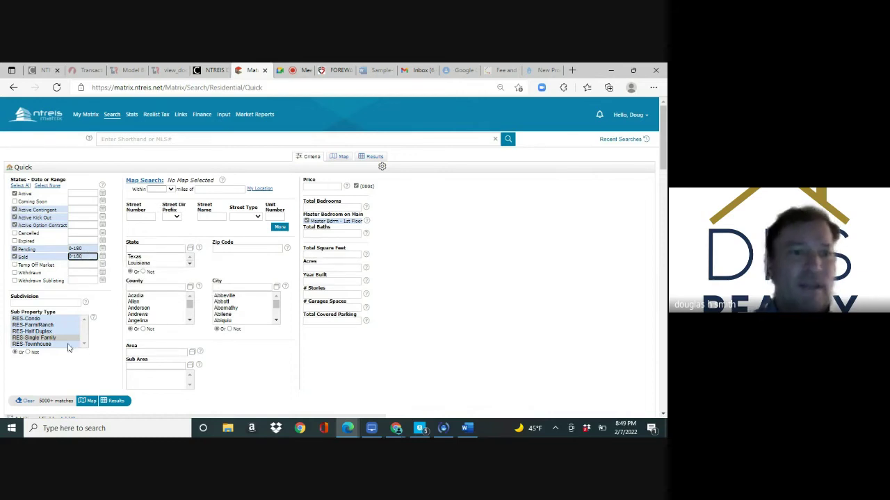
Enter the subdivision 'crystal creek', trimmed to a partial-match name
{"action": "left_click", "coordinate": [50, 303]}
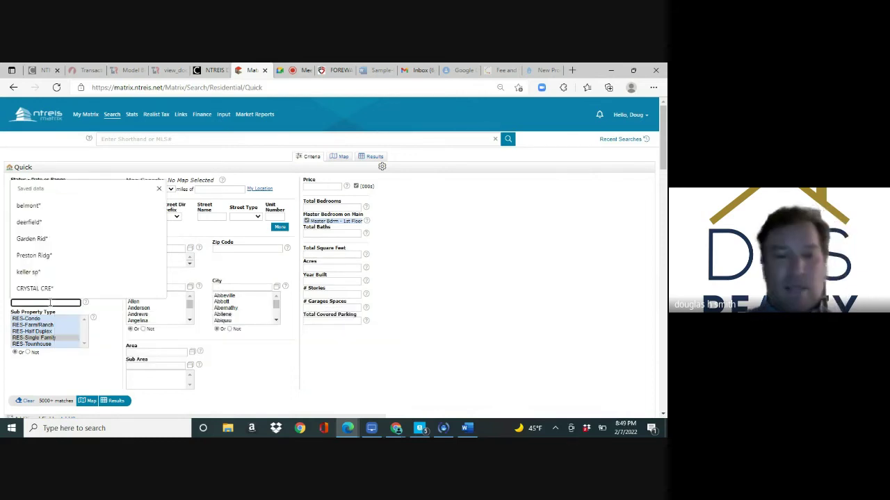
{"action": "type", "text": "crystal"}
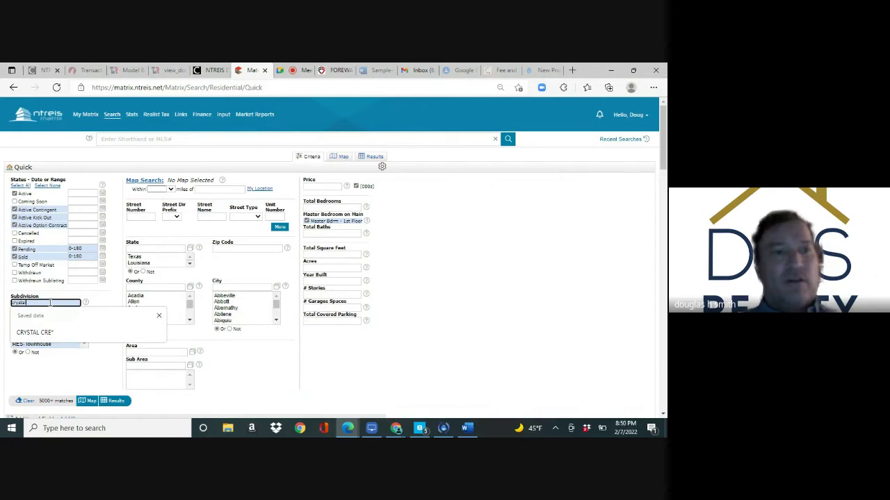
{"action": "type", "text": " creek"}
{"action": "key", "text": "BackSpace"}
{"action": "key", "text": "BackSpace"}
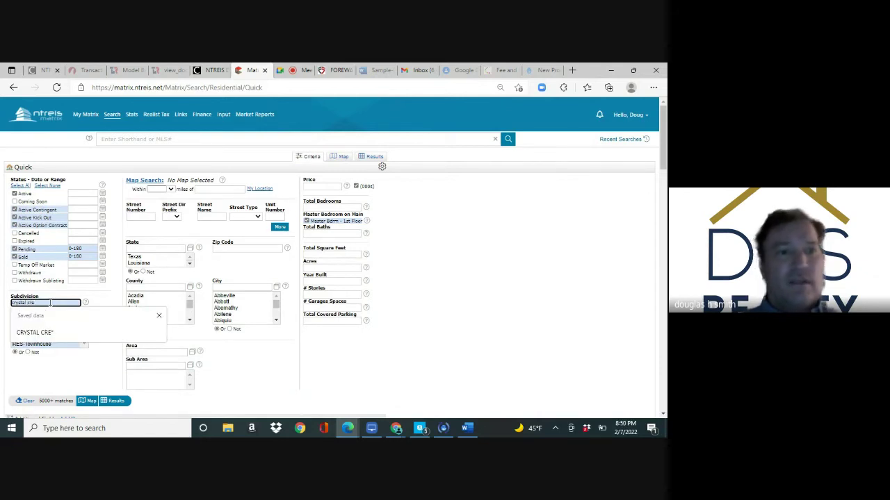
{"action": "key", "text": "BackSpace"}
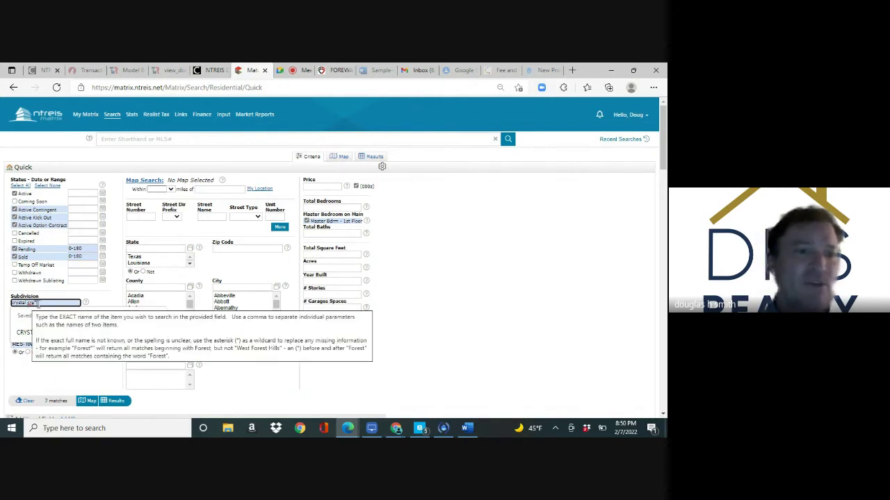
{"action": "left_click", "coordinate": [69, 367]}
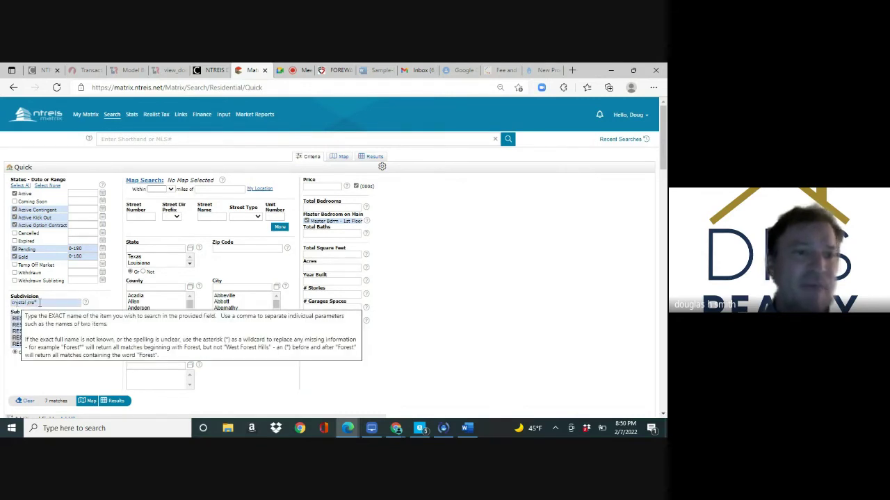
Set City to Plano, refresh the match count, and empty the Subdivision field
{"action": "left_click", "coordinate": [235, 288]}
{"action": "type", "text": "plano"}
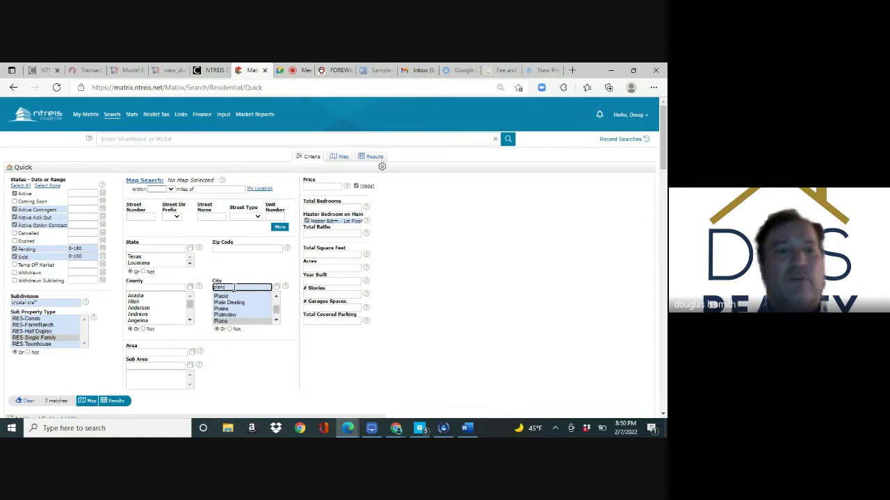
{"action": "left_click", "coordinate": [55, 403]}
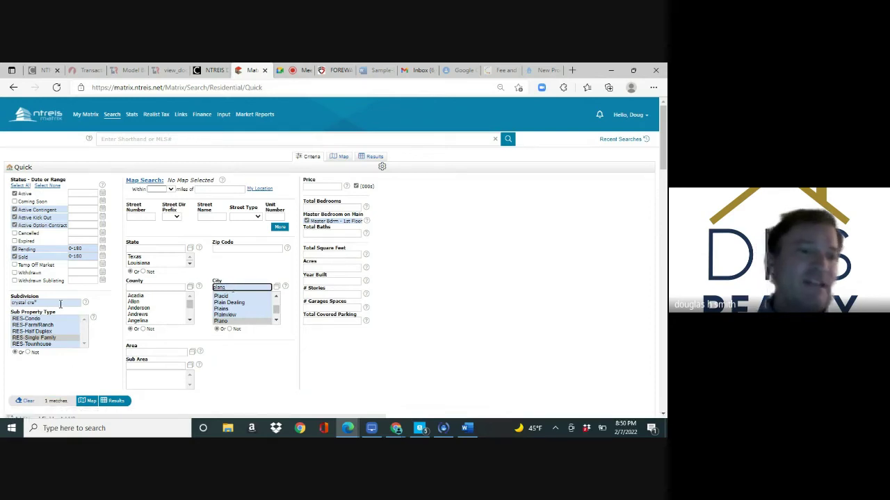
{"action": "left_click", "coordinate": [60, 304]}
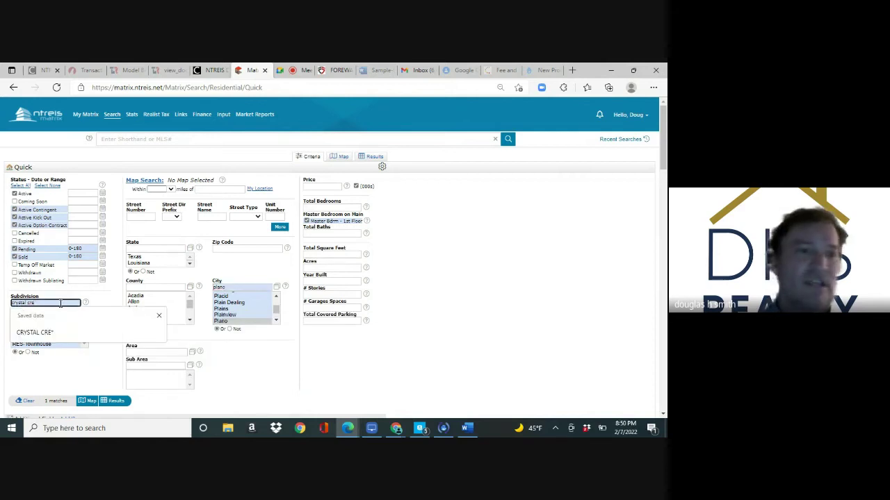
{"action": "key", "text": "ctrl+a"}
{"action": "key", "text": "BackSpace"}
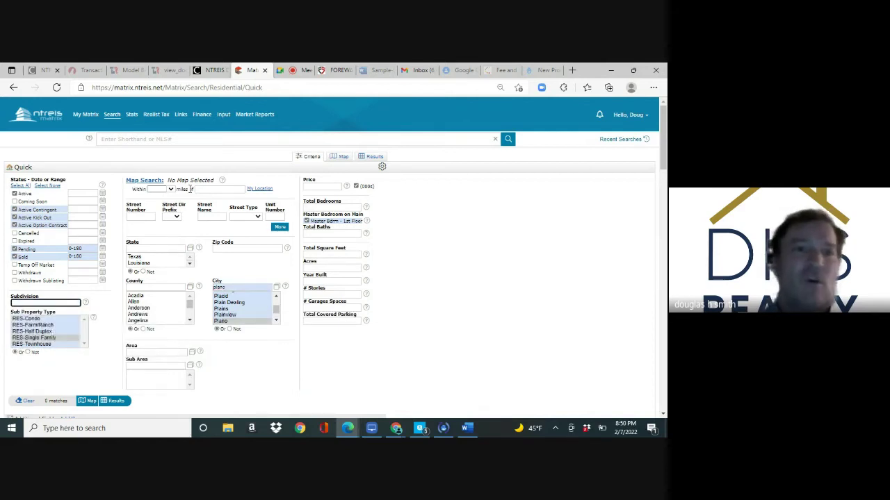
{"action": "left_click", "coordinate": [171, 190]}
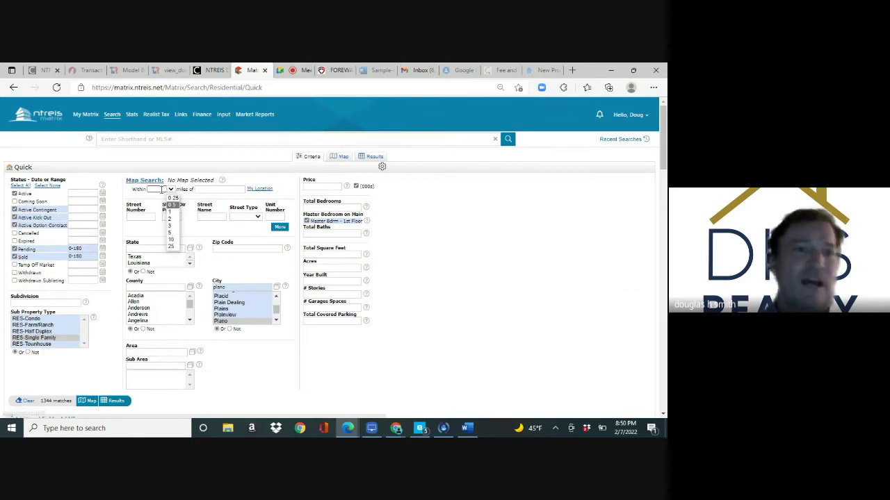
{"action": "left_click", "coordinate": [162, 189]}
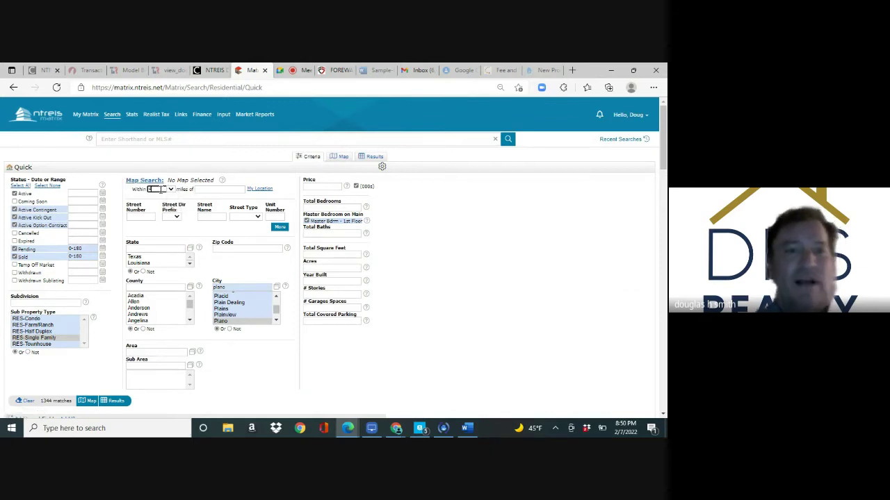
{"action": "left_click", "coordinate": [209, 189]}
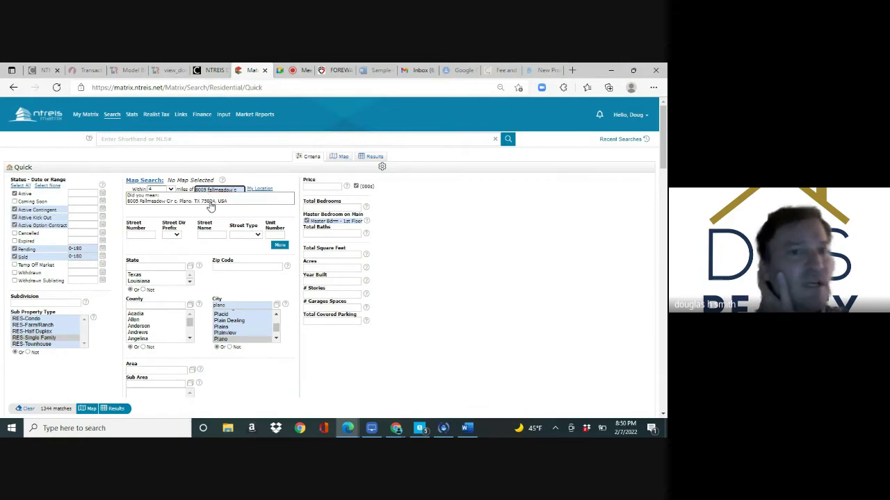
{"action": "left_click", "coordinate": [211, 203]}
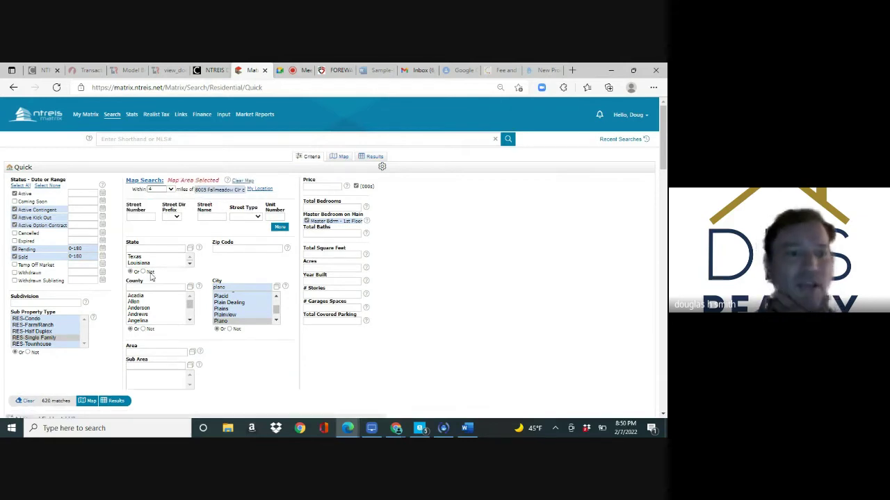
{"action": "left_click", "coordinate": [58, 403]}
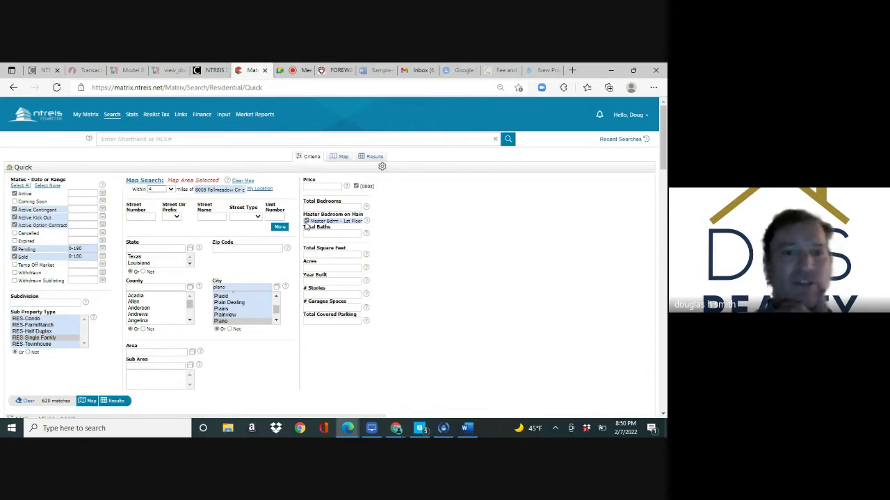
{"action": "left_click", "coordinate": [312, 281]}
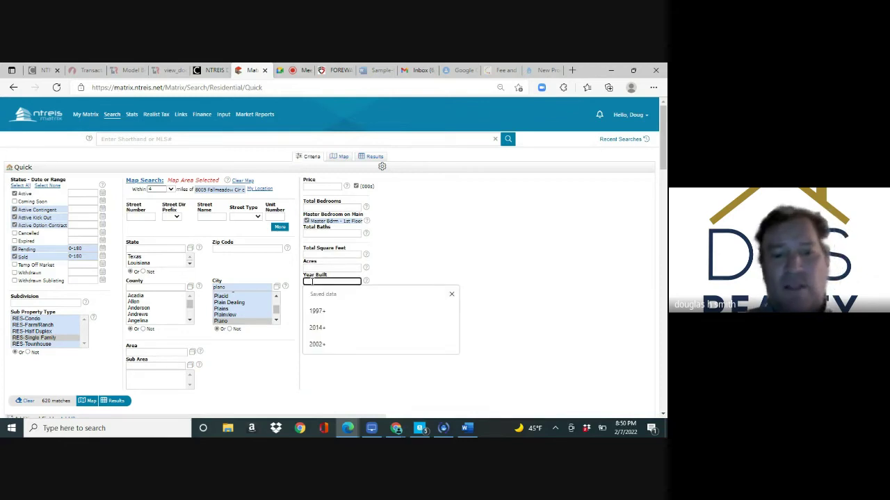
Restrict Year Built to 2002-2007 and refresh the live match count
{"action": "type", "text": "200"}
{"action": "type", "text": "2+"}
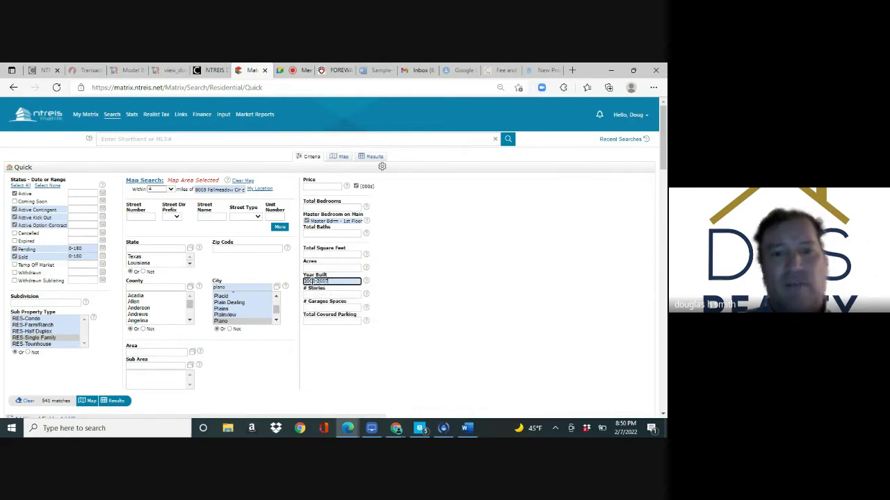
{"action": "left_click", "coordinate": [57, 401]}
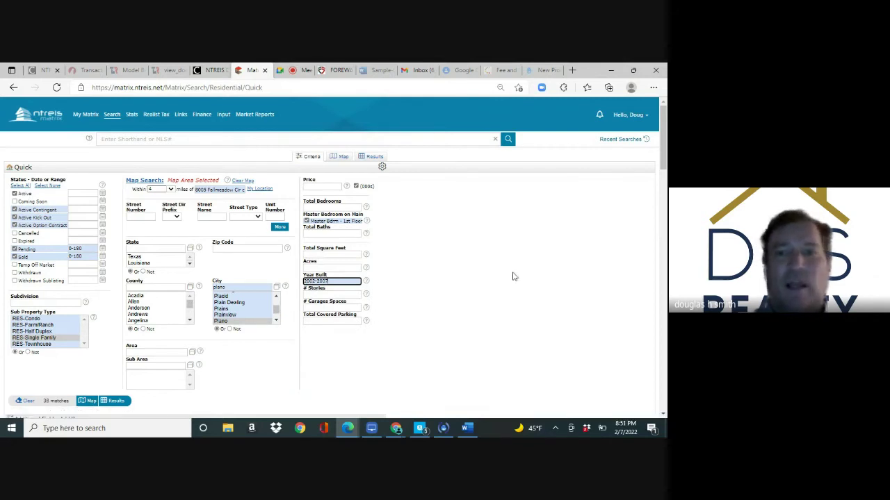
{"action": "scroll", "coordinate": [662, 158], "scroll_direction": "down", "scroll_amount": 3}
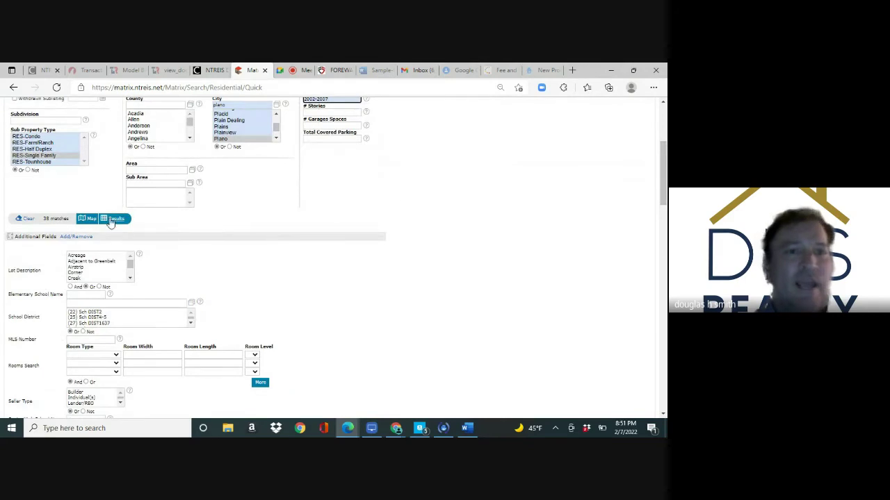
{"action": "scroll", "coordinate": [662, 167], "scroll_direction": "up", "scroll_amount": 3}
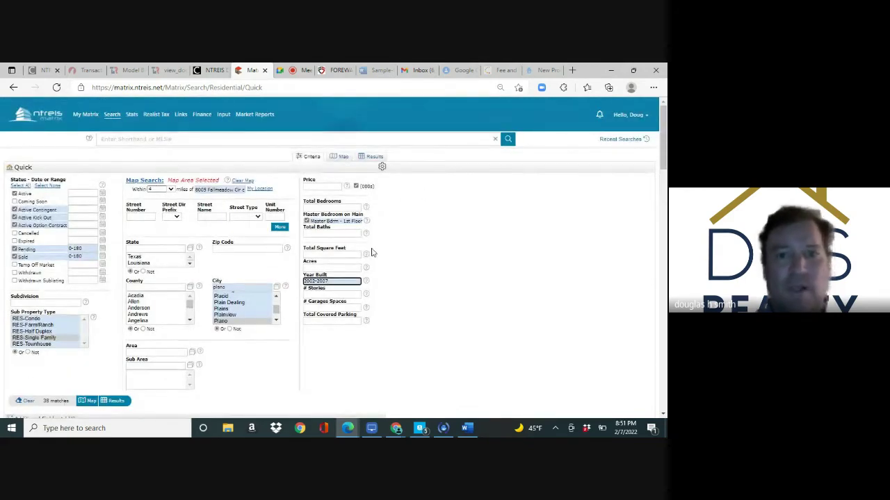
{"action": "scroll", "coordinate": [663, 155], "scroll_direction": "down", "scroll_amount": 1}
{"action": "scroll", "coordinate": [662, 154], "scroll_direction": "down", "scroll_amount": 2}
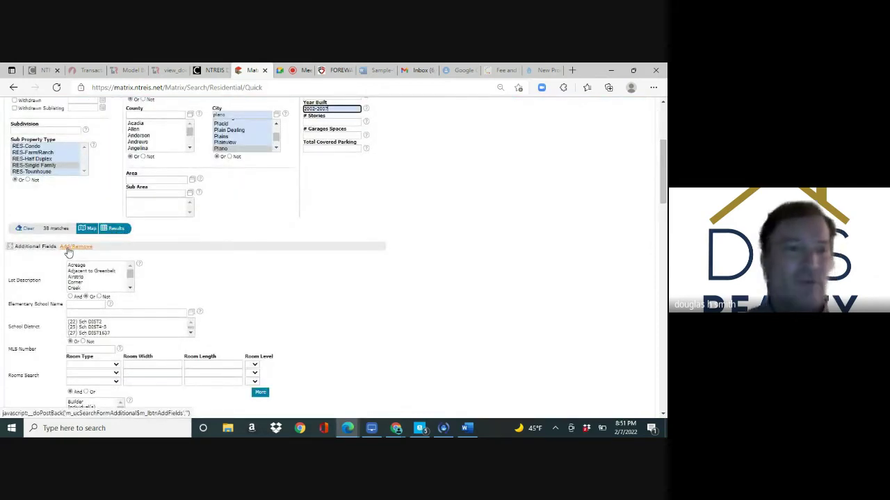
Find 'poo' among available fields, add PoolY/N to frequently used fields, and return to the form
{"action": "left_click", "coordinate": [68, 248]}
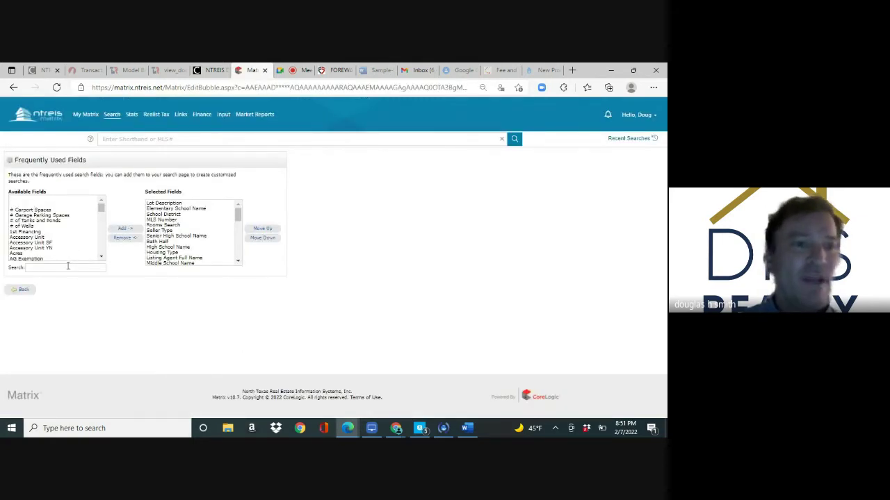
{"action": "left_click", "coordinate": [67, 267]}
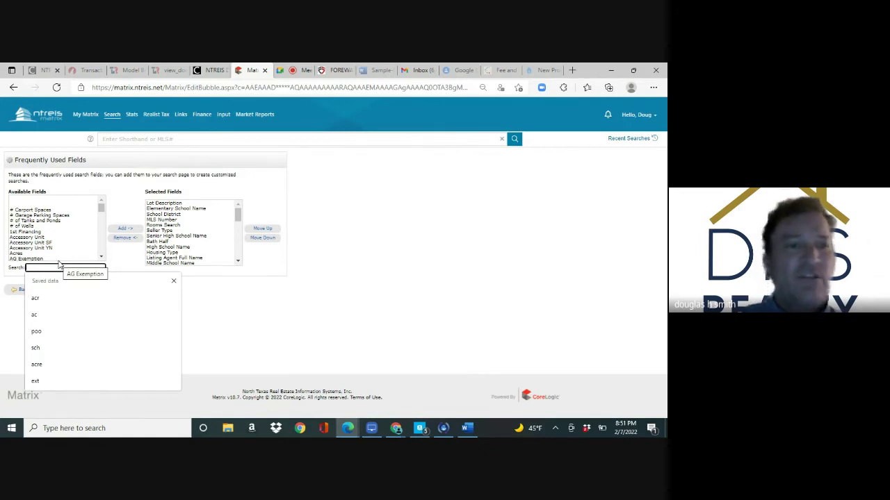
{"action": "type", "text": "poo"}
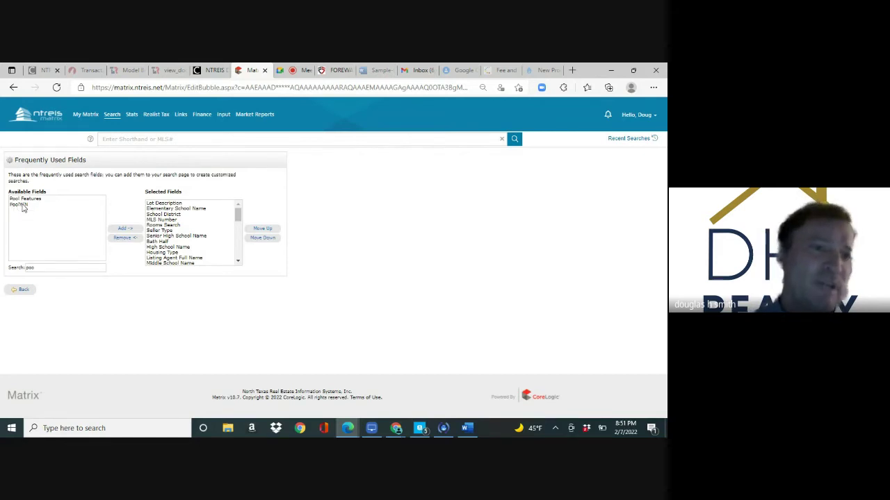
{"action": "left_click", "coordinate": [23, 206]}
{"action": "left_click", "coordinate": [123, 230]}
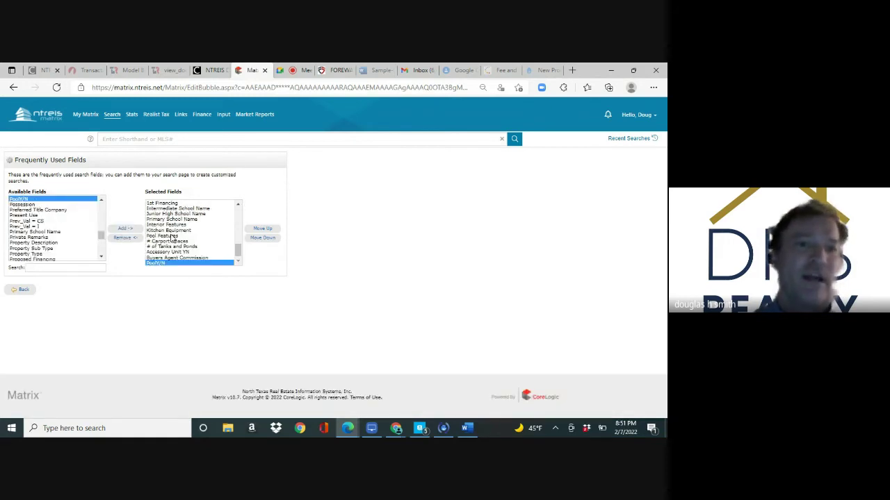
{"action": "left_click", "coordinate": [25, 292]}
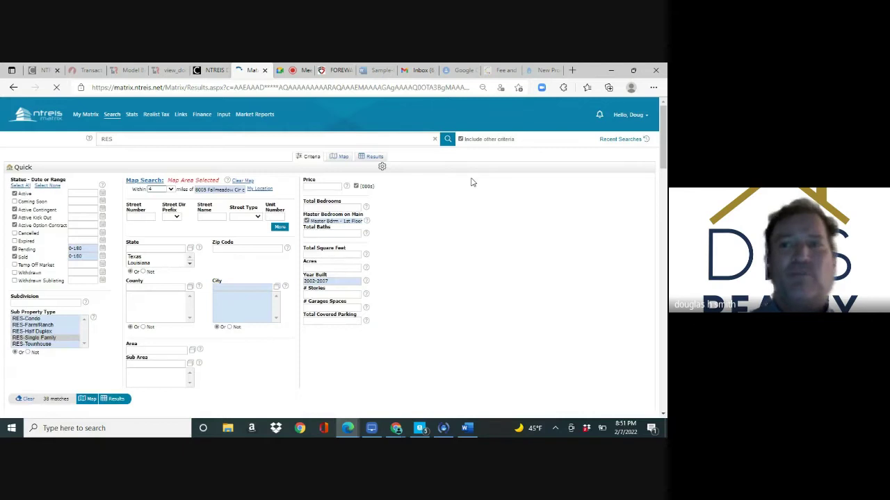
Set the PoolY/N criterion to Yes, narrowing the search to 14 matches
{"action": "scroll", "coordinate": [470, 182], "scroll_direction": "down", "scroll_amount": 15}
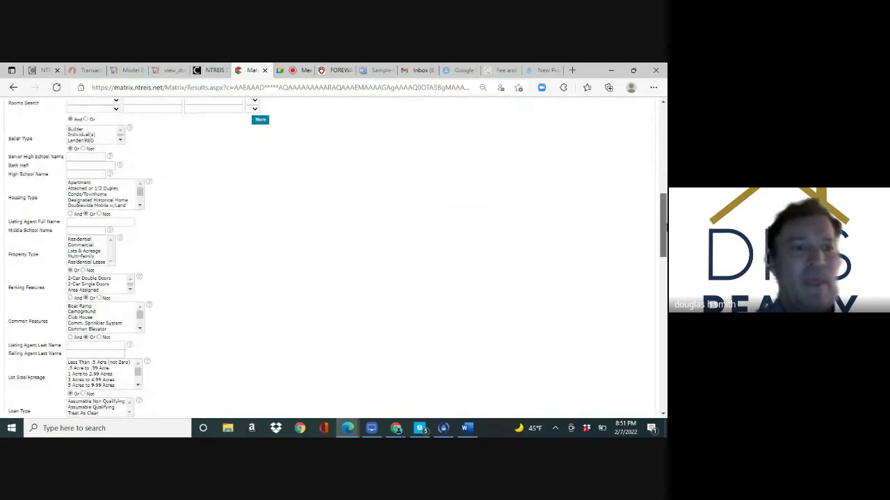
{"action": "left_click_drag", "start_coordinate": [665, 274], "coordinate": [665, 394]}
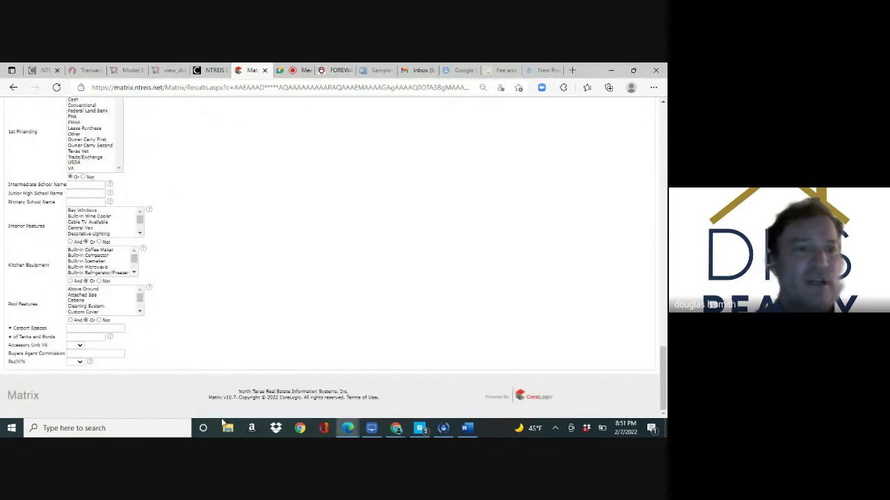
{"action": "left_click", "coordinate": [80, 363]}
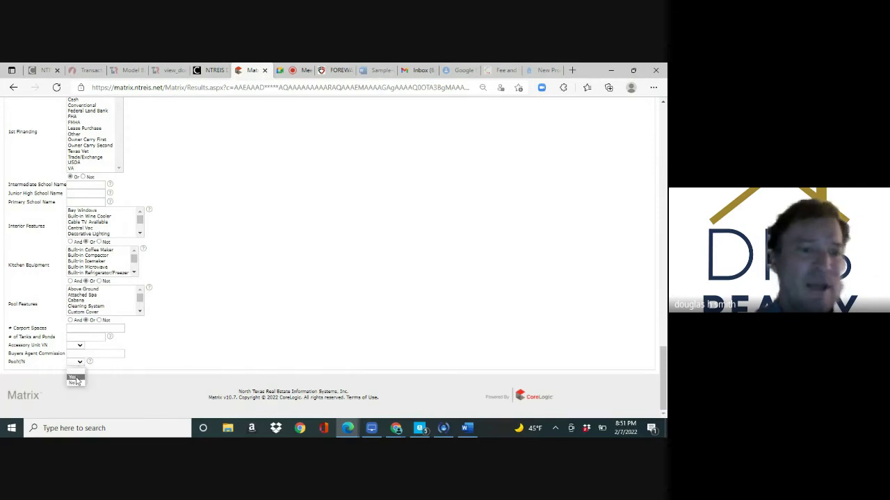
{"action": "left_click", "coordinate": [75, 377]}
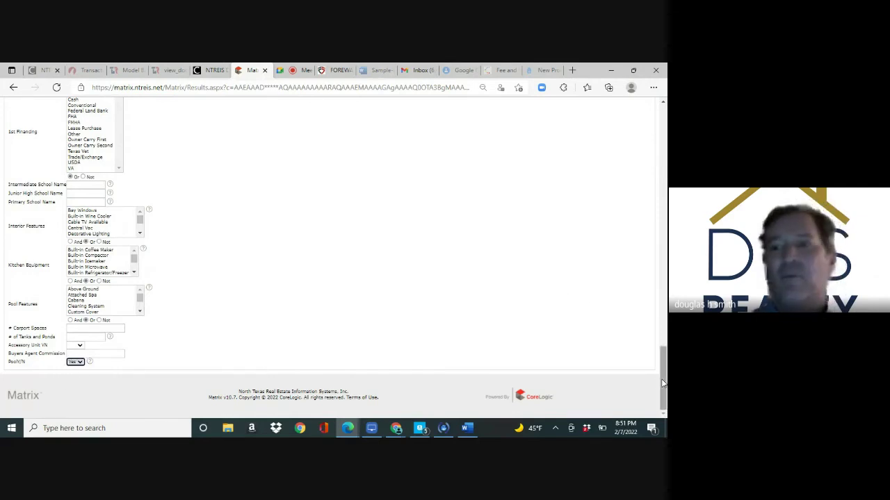
{"action": "left_click_drag", "start_coordinate": [662, 378], "coordinate": [650, 157]}
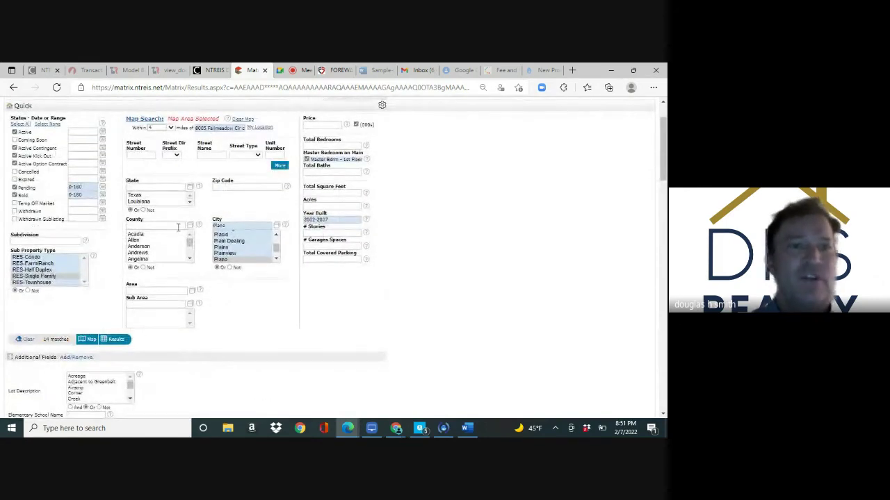
Check the Within distance option and run the search to list the 14 pool homes
{"action": "left_click", "coordinate": [153, 128]}
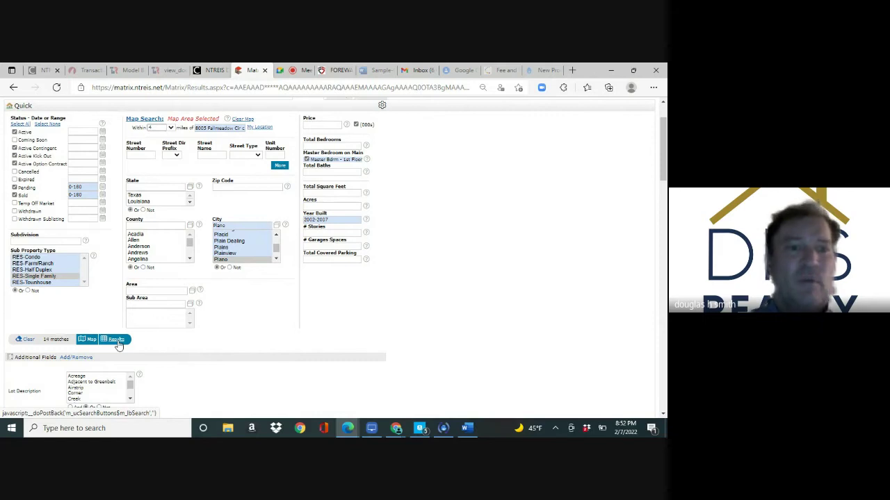
{"action": "left_click", "coordinate": [115, 339]}
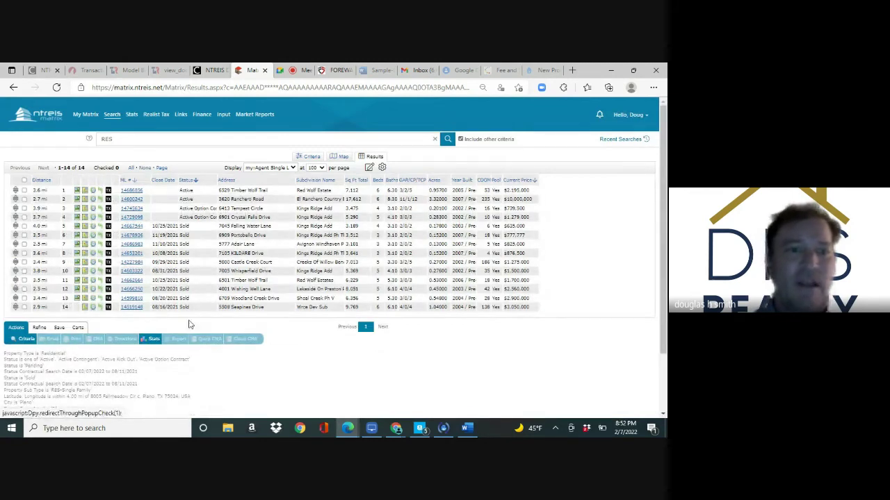
Select all 14 Plano pool listings and open the CMA 1 - Line report as a PDF
{"action": "left_click", "coordinate": [24, 181]}
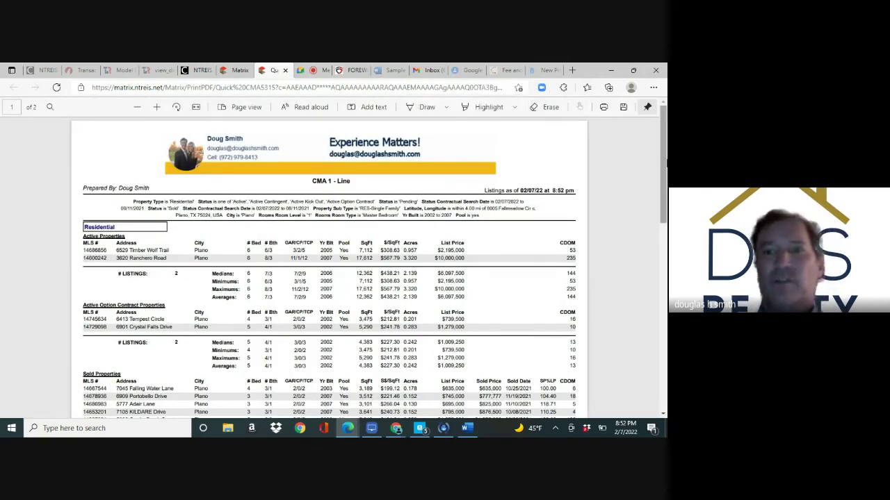
{"action": "left_click_drag", "start_coordinate": [665, 151], "coordinate": [665, 153]}
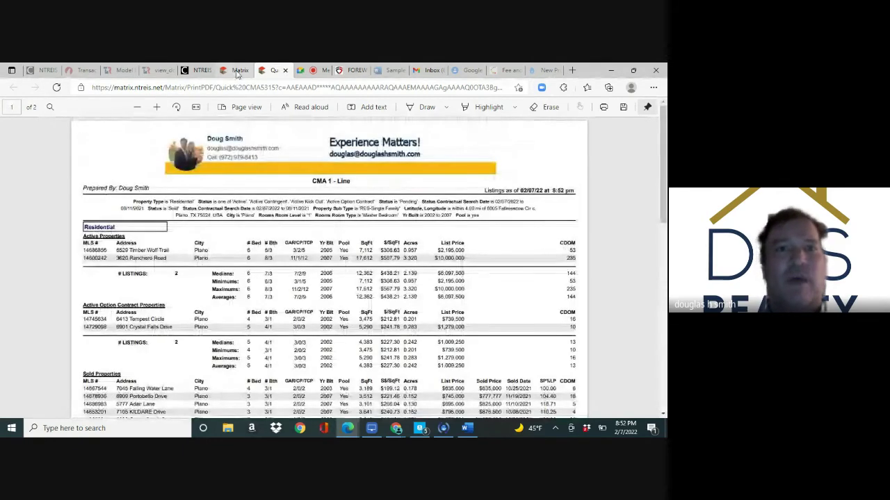
From the Matrix dashboard, search addresses with street number 0000 and street name 'c'
{"action": "left_click", "coordinate": [237, 71]}
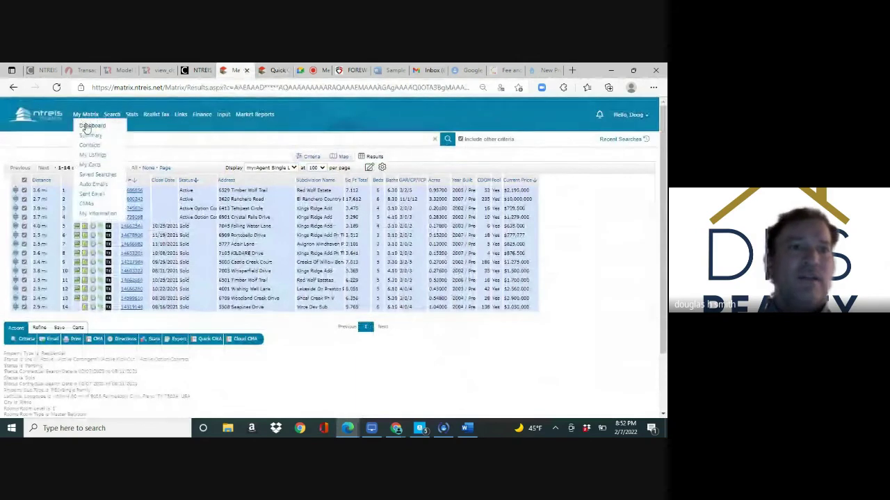
{"action": "left_click", "coordinate": [86, 126]}
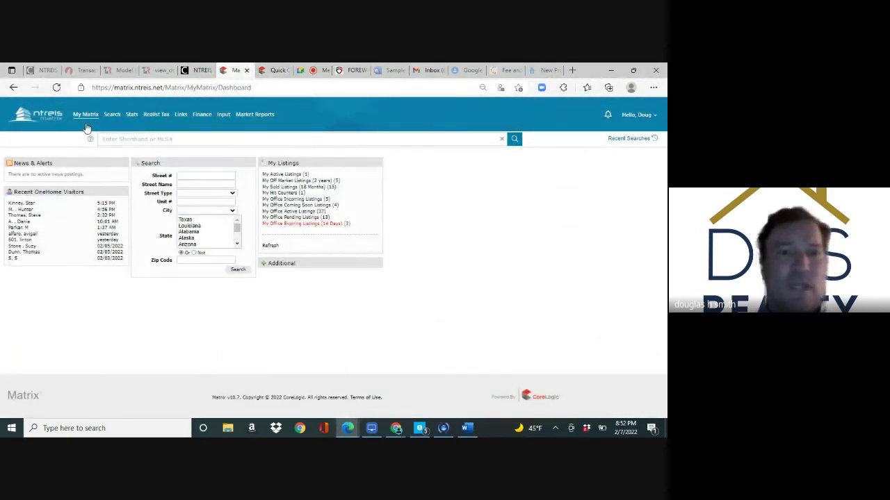
{"action": "left_click", "coordinate": [195, 175]}
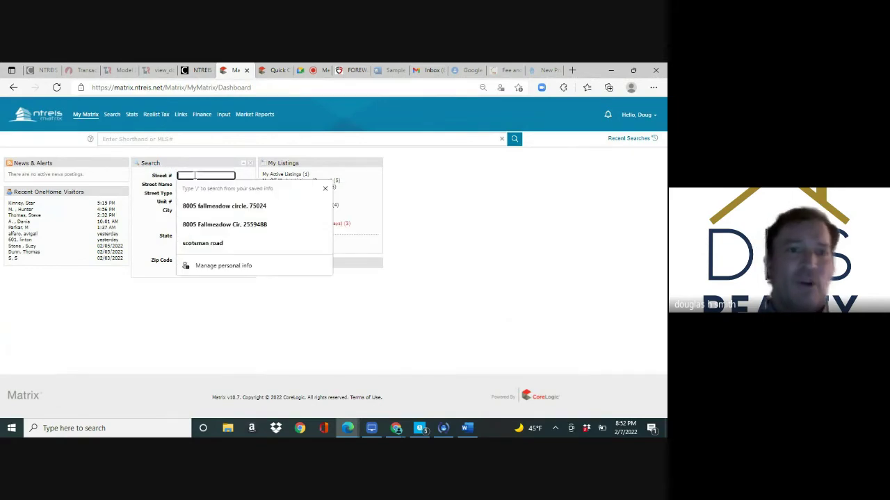
{"action": "type", "text": "00"}
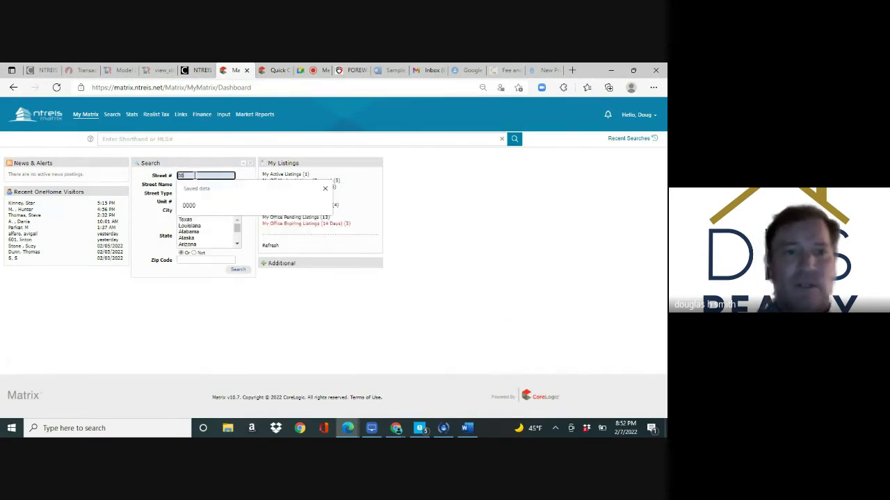
{"action": "type", "text": "00"}
{"action": "key", "text": "Tab"}
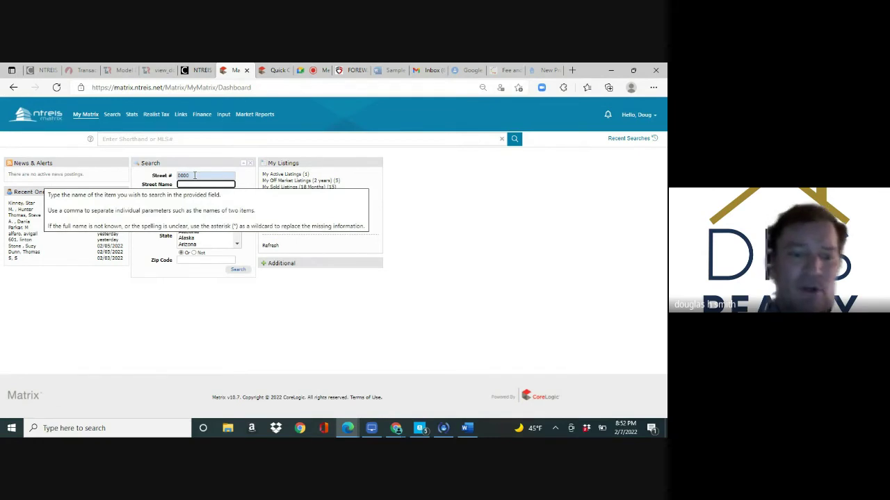
{"action": "type", "text": "c"}
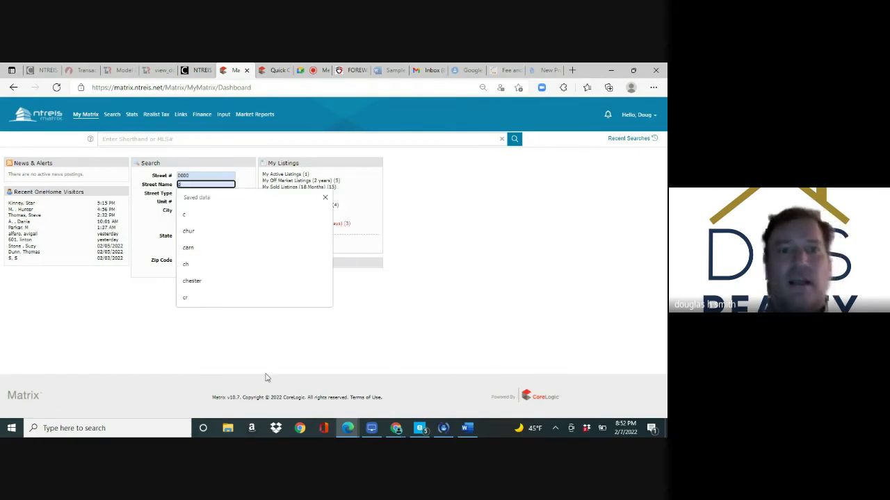
{"action": "left_click", "coordinate": [266, 378]}
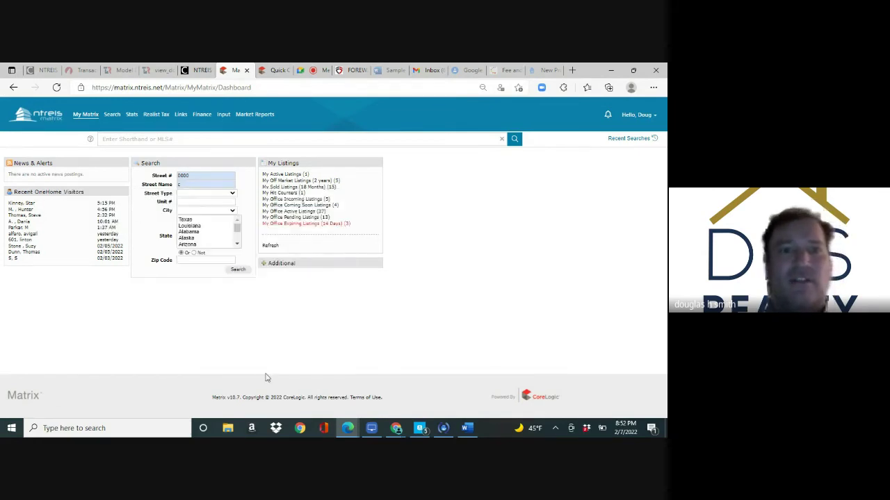
{"action": "left_click", "coordinate": [185, 185]}
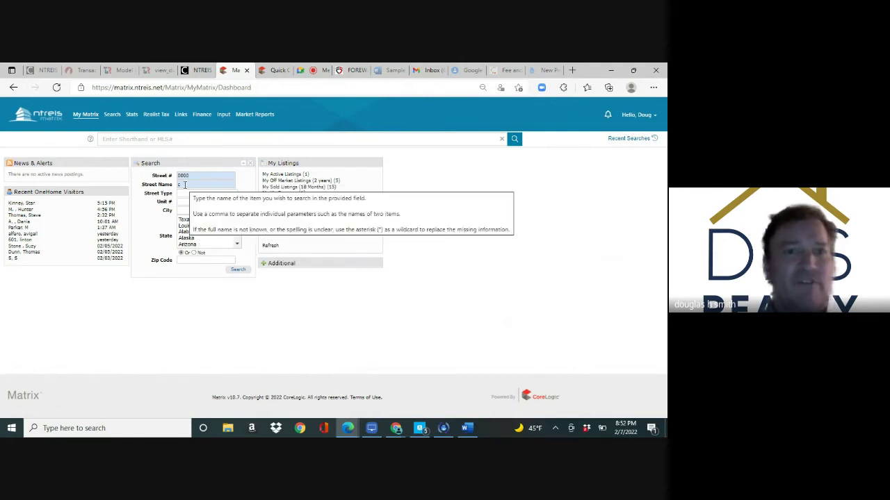
{"action": "left_click", "coordinate": [240, 275]}
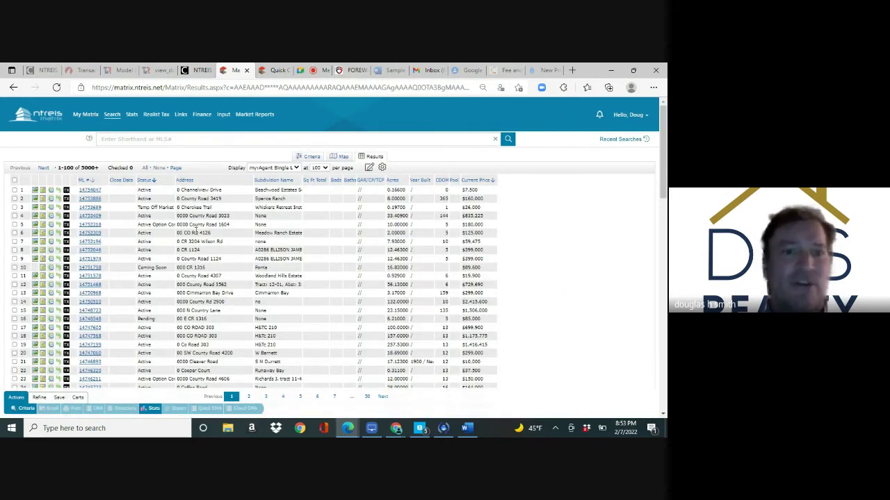
Scroll the 5000+ address results, then return to the My Matrix dashboard
{"action": "left_click_drag", "start_coordinate": [662, 188], "coordinate": [664, 104]}
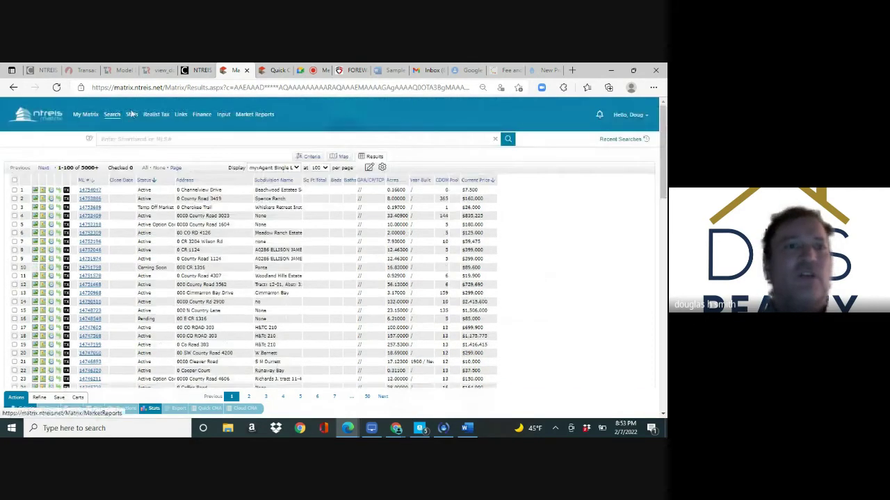
{"action": "mouse_move", "coordinate": [111, 117]}
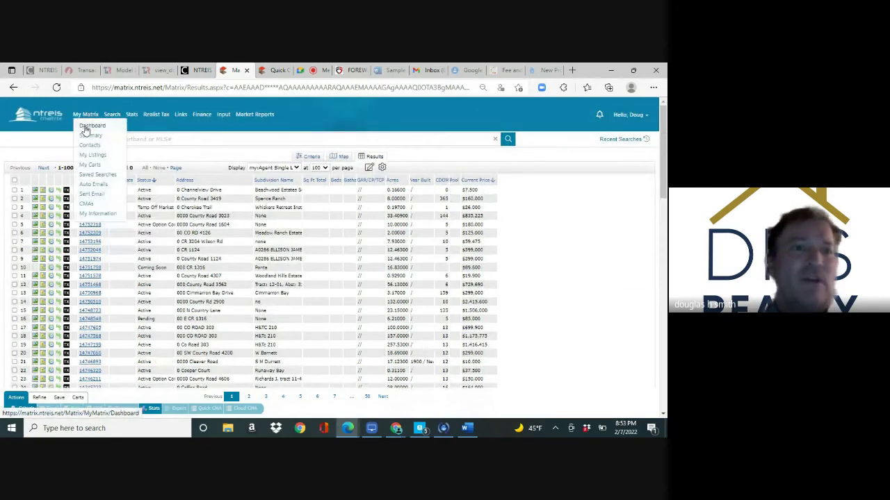
{"action": "left_click", "coordinate": [86, 128]}
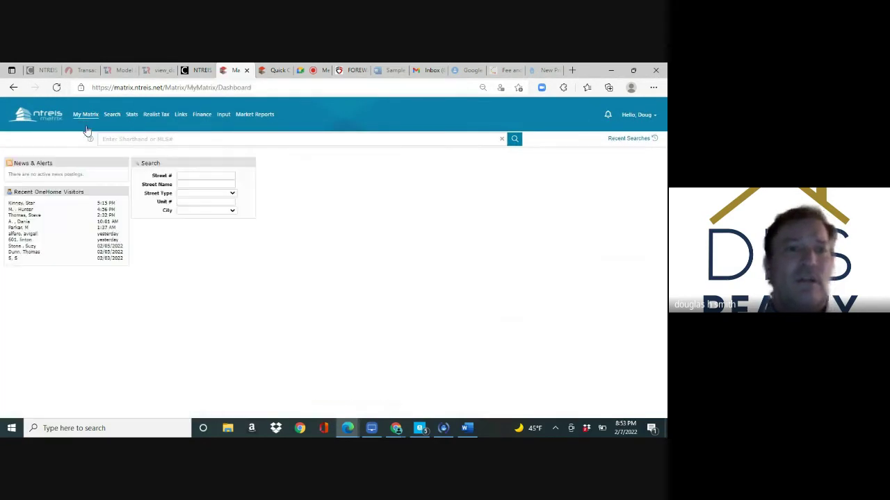
Bring up the Search menu's Residential Lease Quick search option
{"action": "mouse_move", "coordinate": [109, 121]}
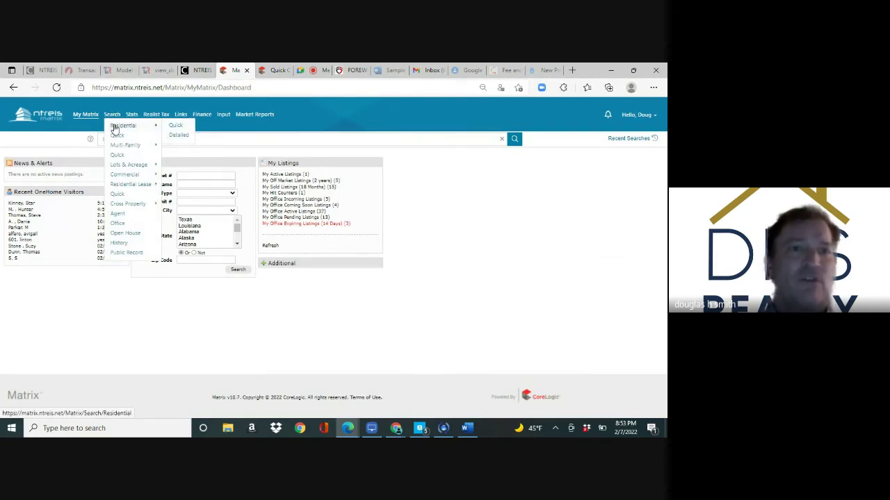
{"action": "mouse_move", "coordinate": [120, 149]}
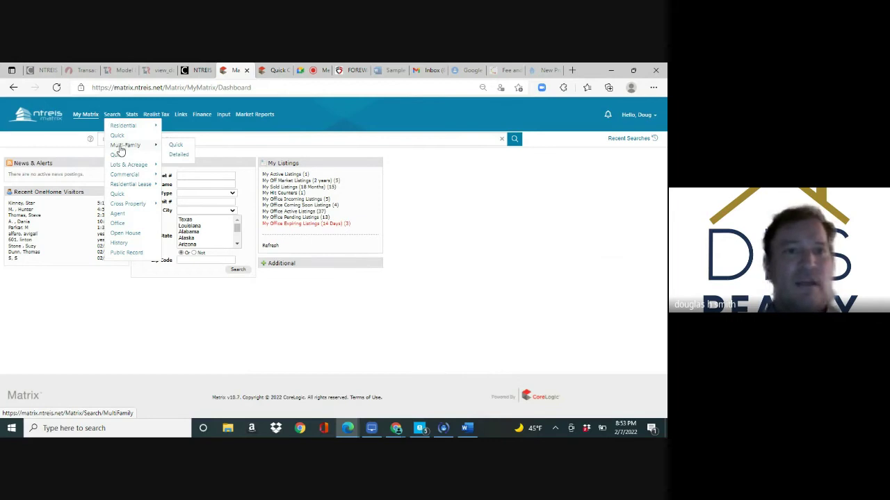
{"action": "mouse_move", "coordinate": [121, 169]}
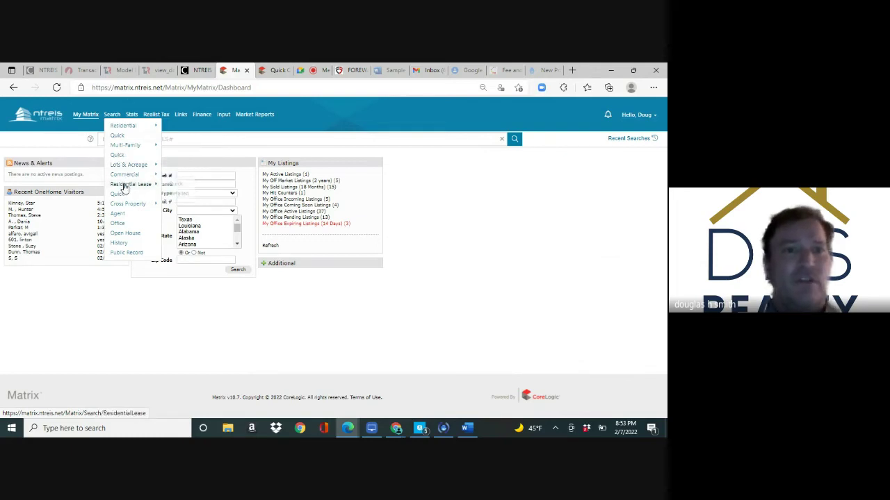
Start a Residential Lease quick search with price 0-2000, city Carrollton and sub-type LSE-House
{"action": "left_click", "coordinate": [178, 188]}
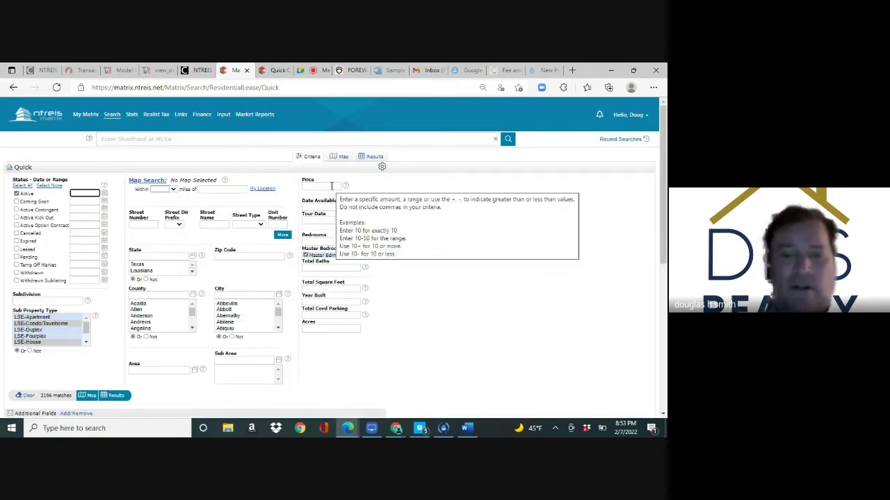
{"action": "left_click", "coordinate": [335, 186]}
{"action": "type", "text": "0-200"}
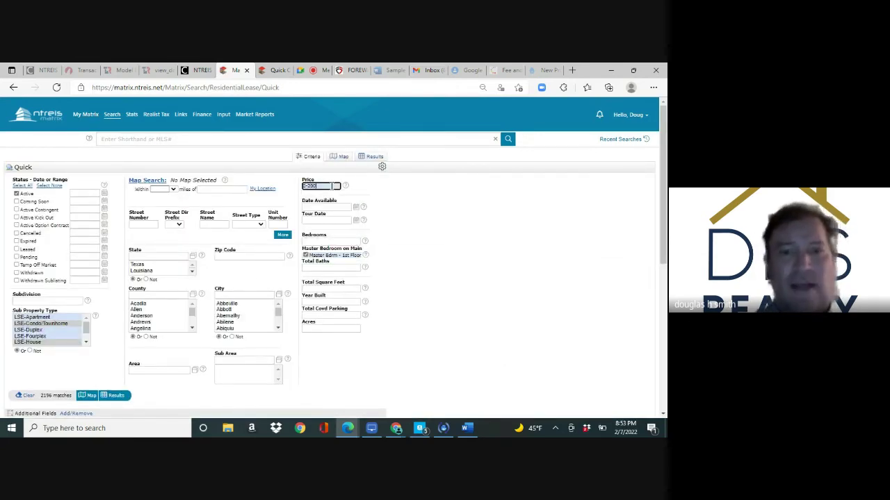
{"action": "type", "text": "0"}
{"action": "left_click", "coordinate": [260, 295]}
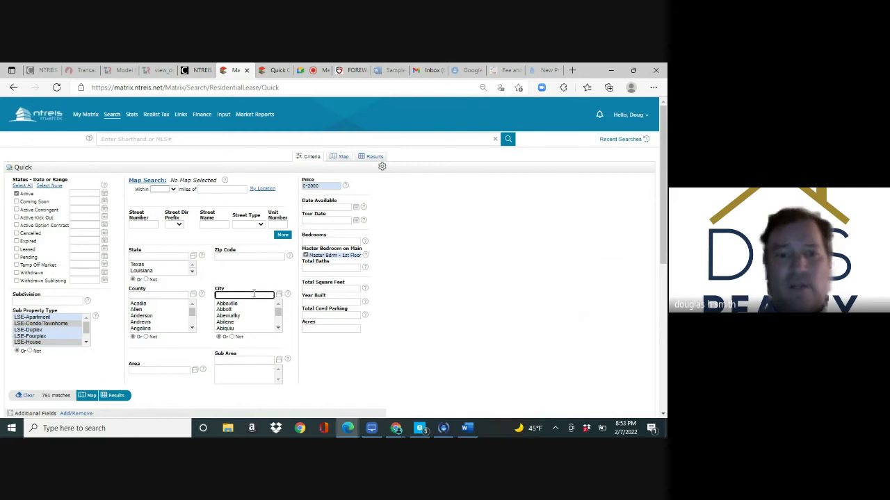
{"action": "type", "text": "aar"}
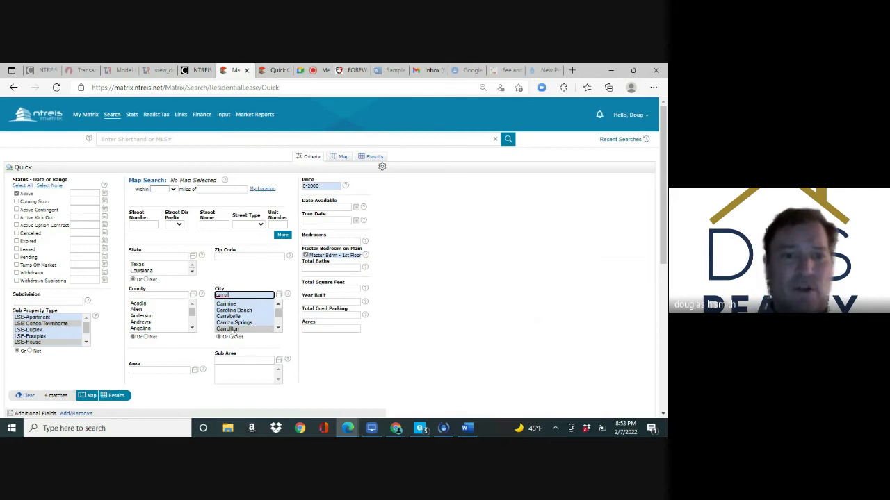
{"action": "left_click", "coordinate": [53, 344]}
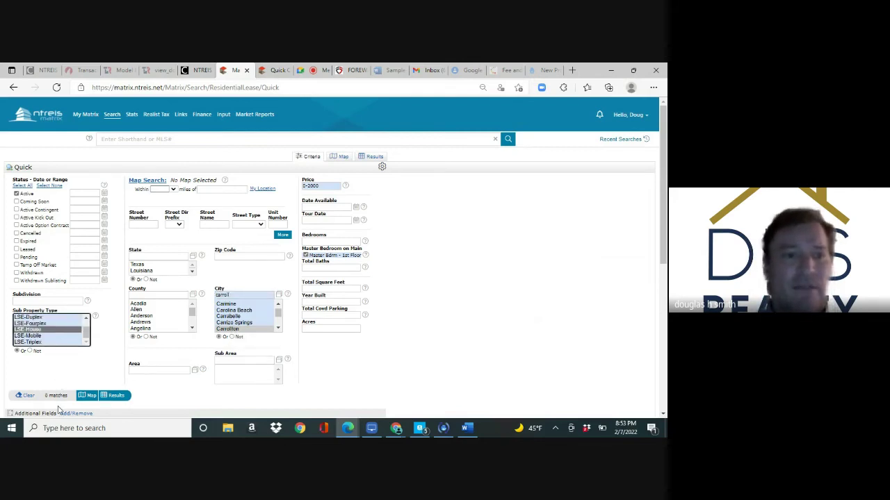
Raise the lease price range to 0-3000, giving 7 matches
{"action": "left_click", "coordinate": [326, 186]}
{"action": "key", "text": "BackSpace"}
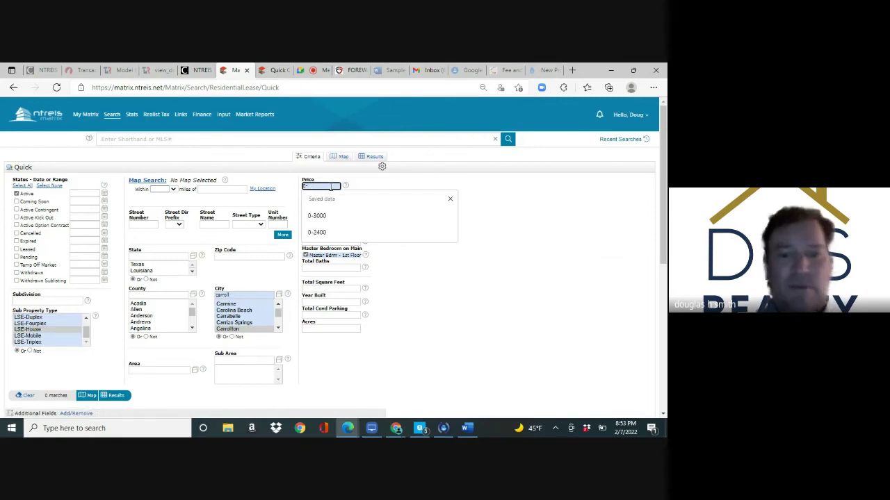
{"action": "type", "text": "3000"}
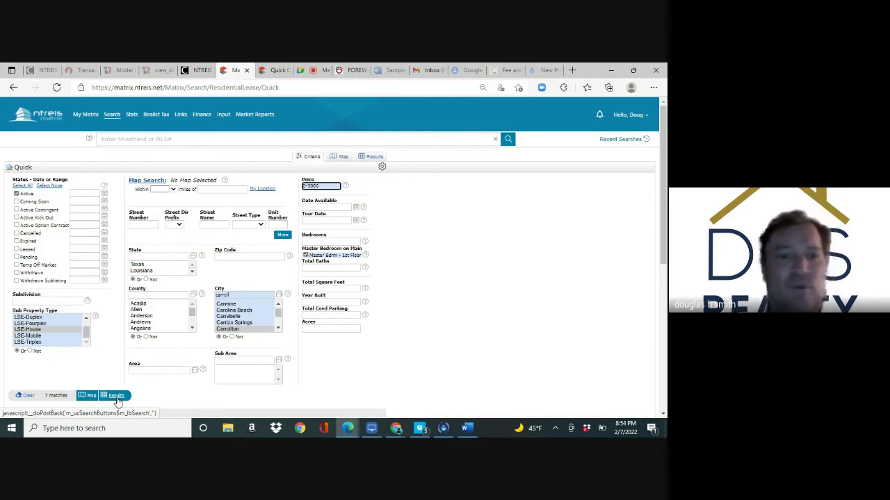
{"action": "left_click", "coordinate": [117, 402]}
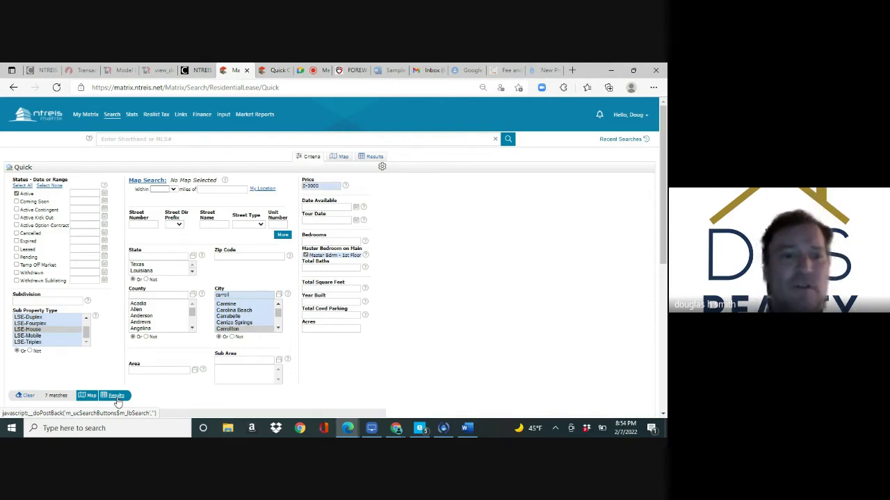
Show the 7 Carrollton lease listings and begin a new auto email from the search
{"action": "left_click", "coordinate": [116, 395]}
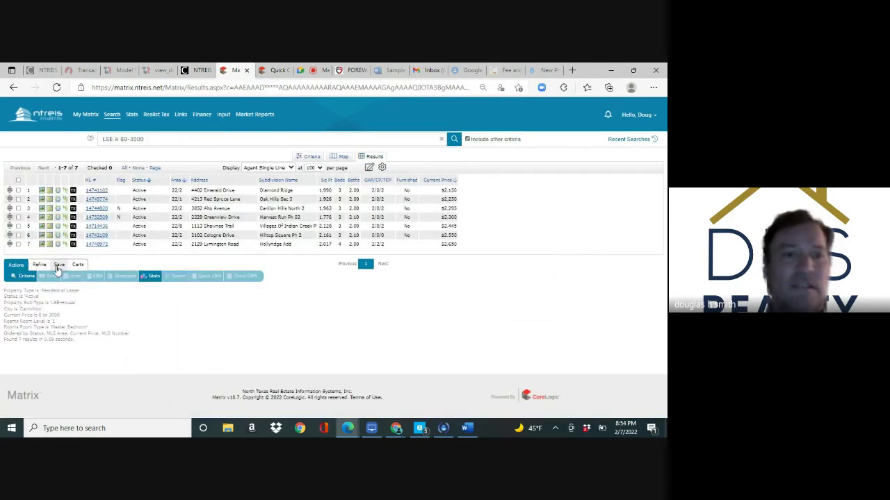
{"action": "left_click", "coordinate": [59, 266]}
{"action": "left_click", "coordinate": [83, 277]}
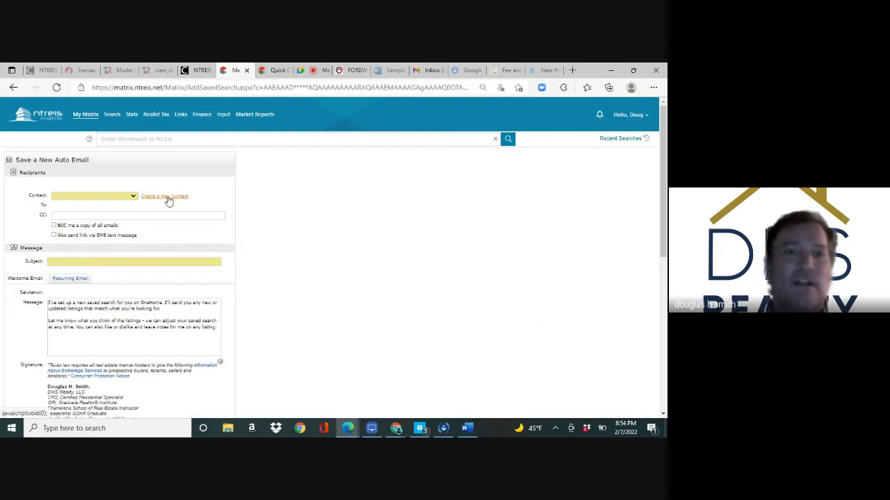
Create a new recipient contact with first name, last name and e-mail address
{"action": "left_click", "coordinate": [166, 199]}
{"action": "left_click", "coordinate": [285, 165]}
{"action": "key", "text": "Tab"}
{"action": "key", "text": "Tab"}
{"action": "type", "text": "k"}
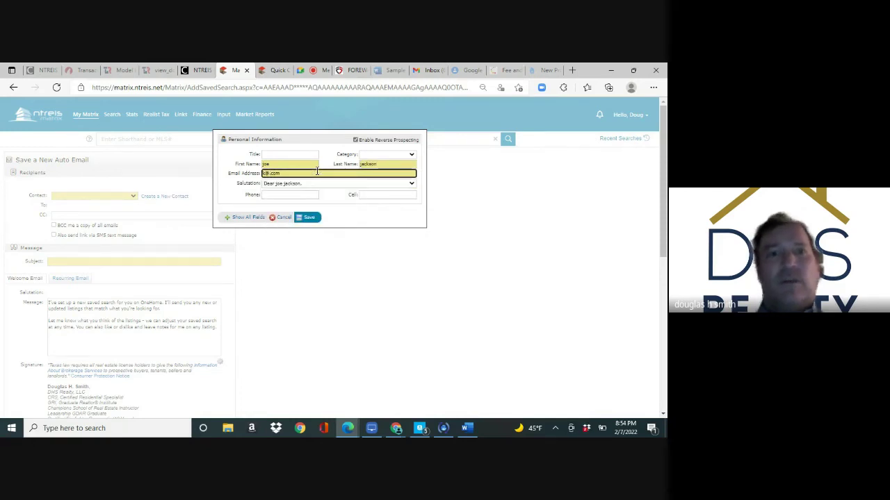
{"action": "type", "text": "@d"}
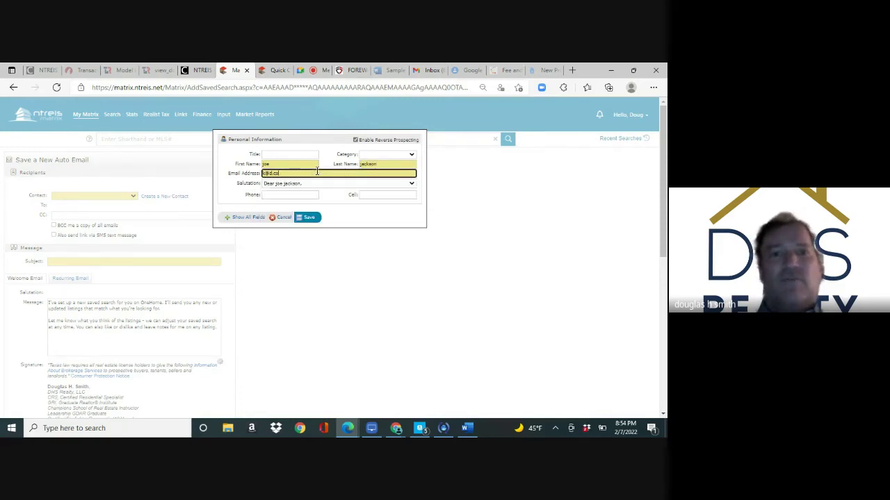
{"action": "left_click", "coordinate": [306, 217]}
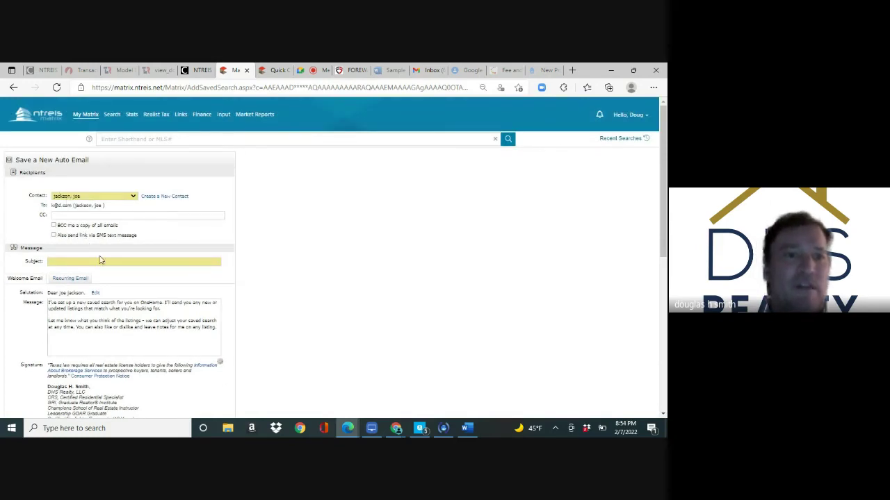
Give the auto email the subject 'lease properties' and save it
{"action": "left_click", "coordinate": [104, 261]}
{"action": "type", "text": "lease port"}
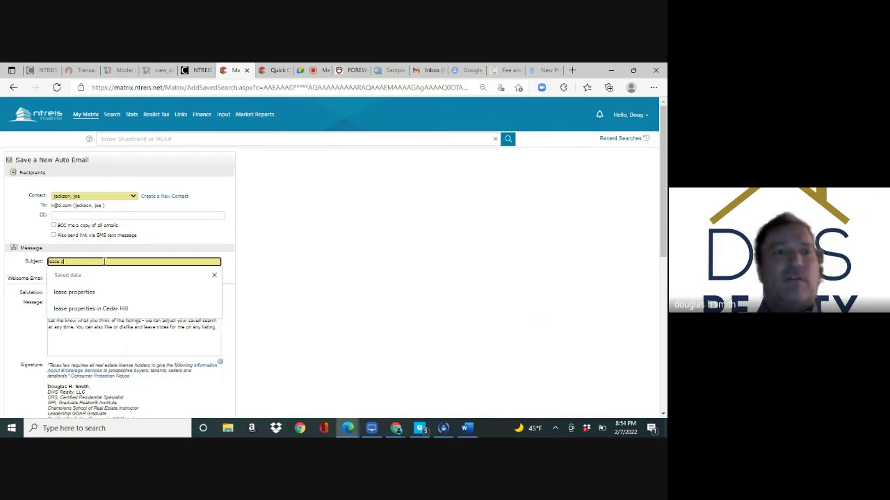
{"action": "key", "text": "BackSpace"}
{"action": "key", "text": "BackSpace"}
{"action": "key", "text": "BackSpace"}
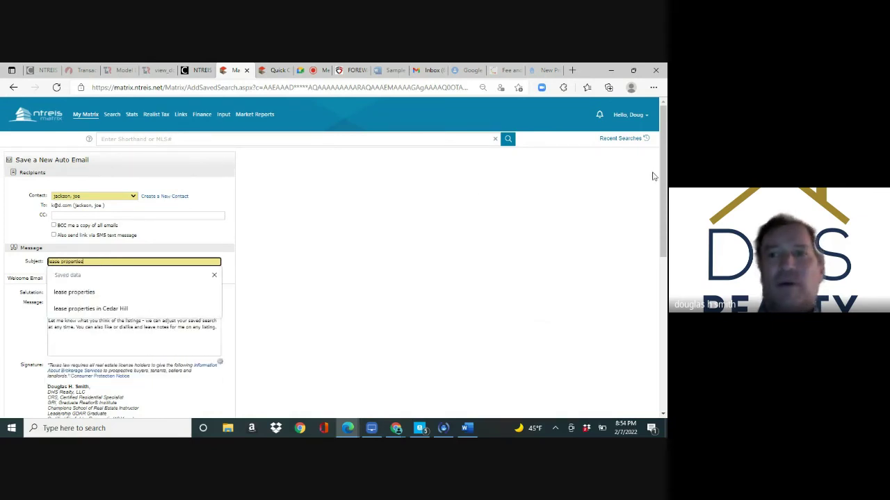
{"action": "left_click_drag", "start_coordinate": [661, 176], "coordinate": [662, 413]}
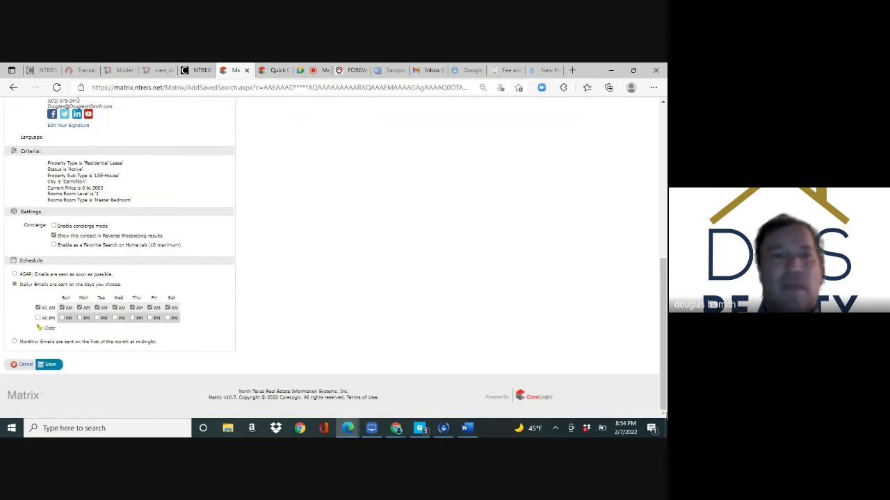
{"action": "left_click", "coordinate": [49, 365]}
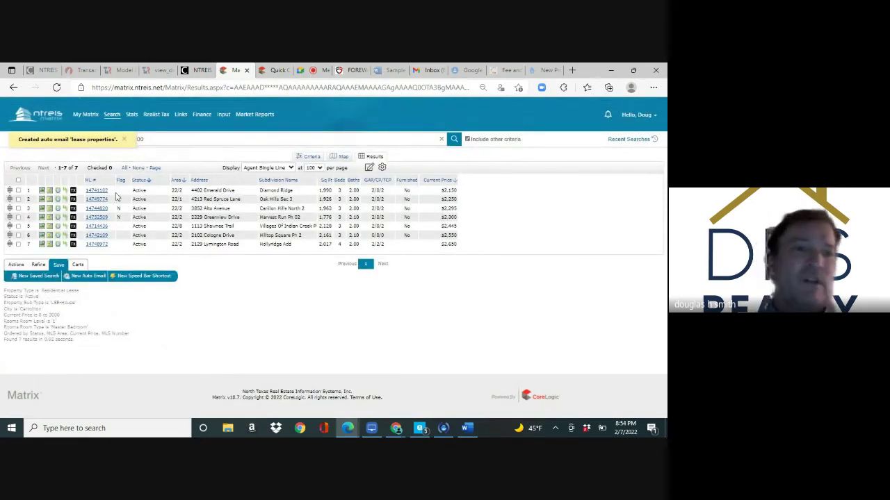
Go from the lease results back to the My Matrix dashboard
{"action": "mouse_move", "coordinate": [85, 118]}
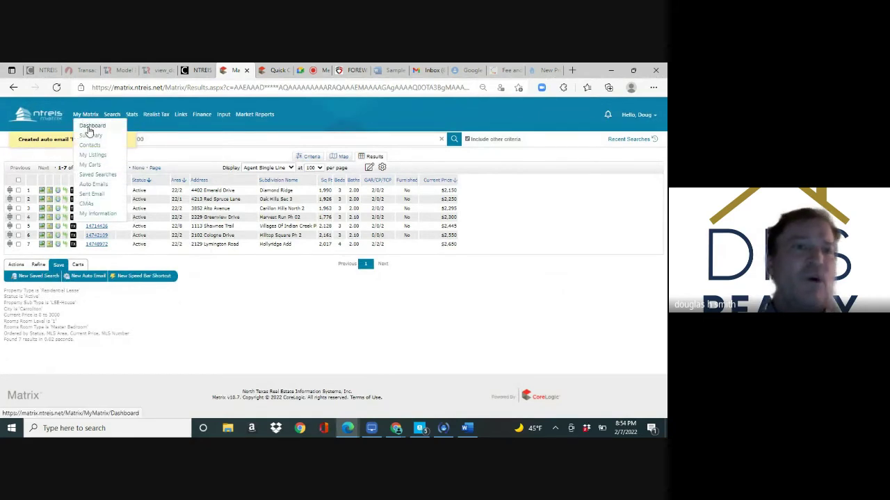
{"action": "left_click", "coordinate": [90, 127]}
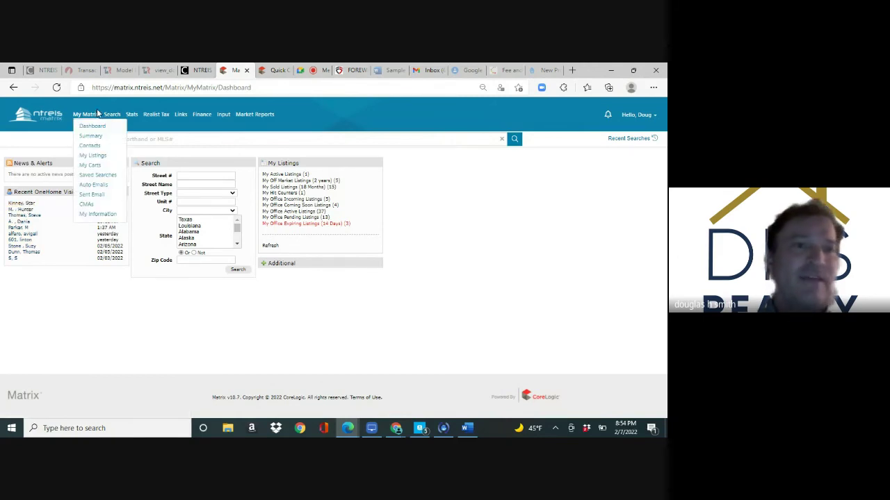
{"action": "mouse_move", "coordinate": [112, 119]}
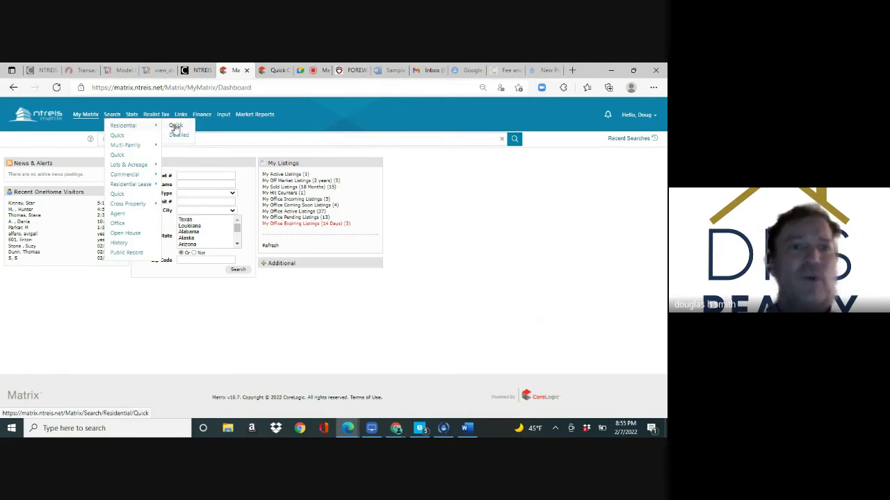
Start a residential quick search with price 0-500 and cities Plano, Frisco, McKinney, Allen
{"action": "left_click", "coordinate": [175, 127]}
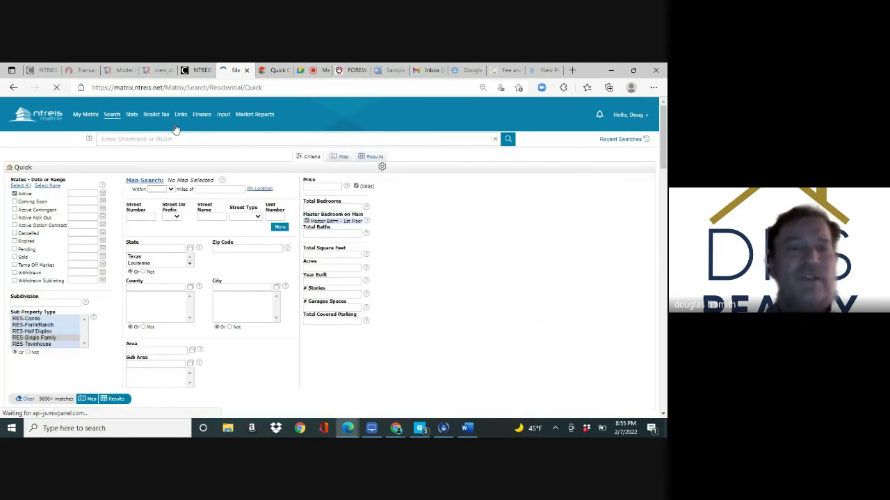
{"action": "left_click", "coordinate": [307, 186]}
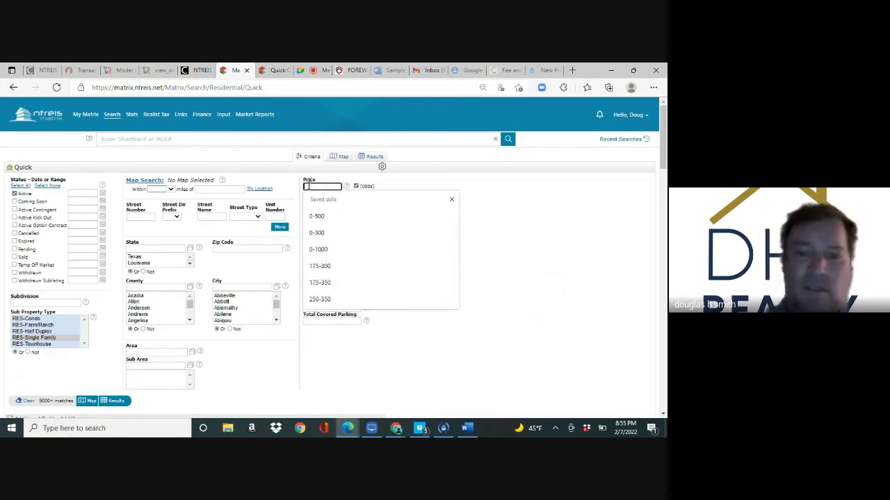
{"action": "type", "text": "0"}
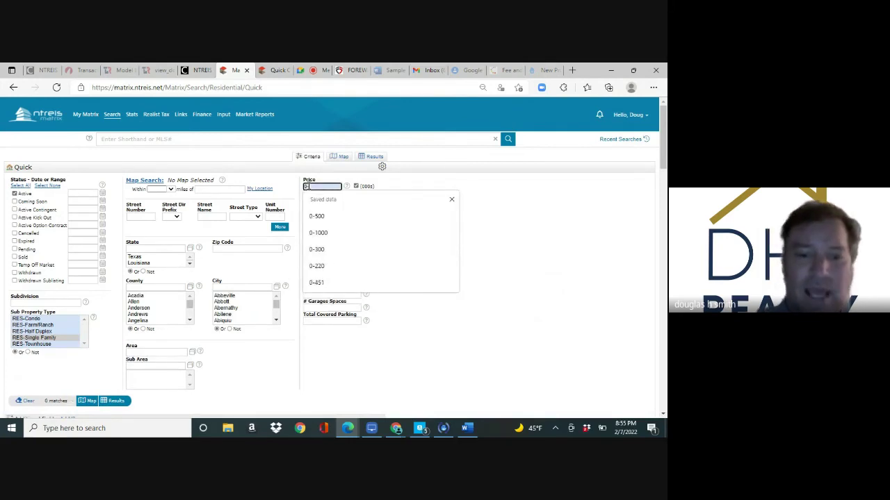
{"action": "type", "text": "-500"}
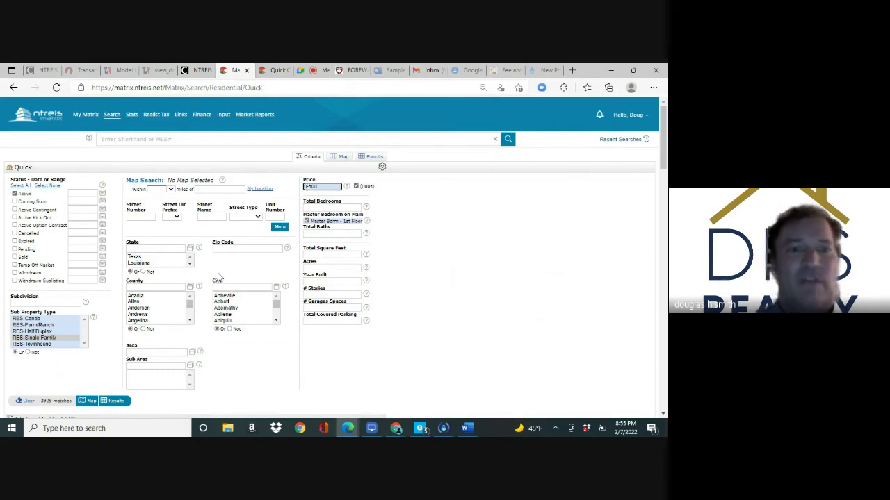
{"action": "left_click", "coordinate": [222, 286]}
{"action": "type", "text": "plano"}
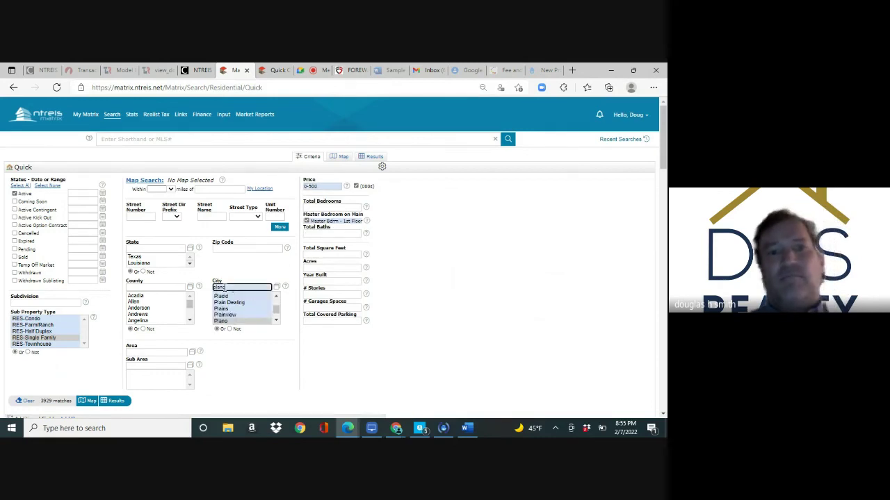
{"action": "type", "text": ", frisco"}
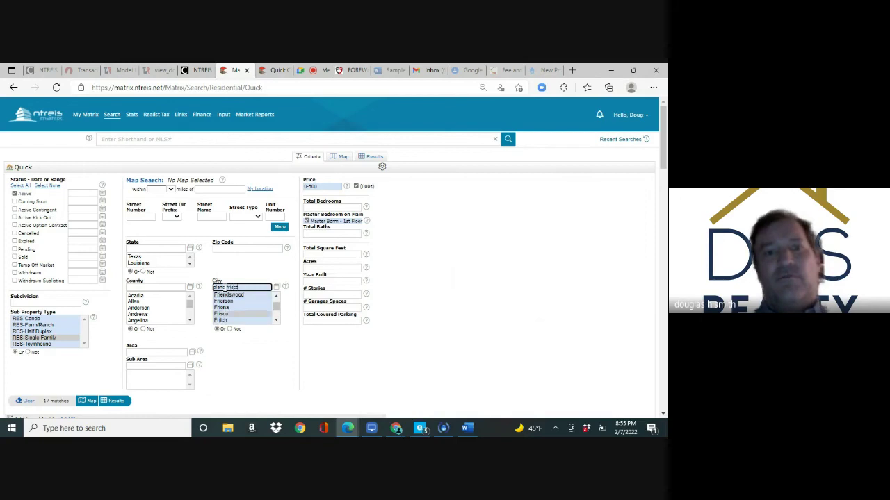
{"action": "type", "text": ", mckinney, allen"}
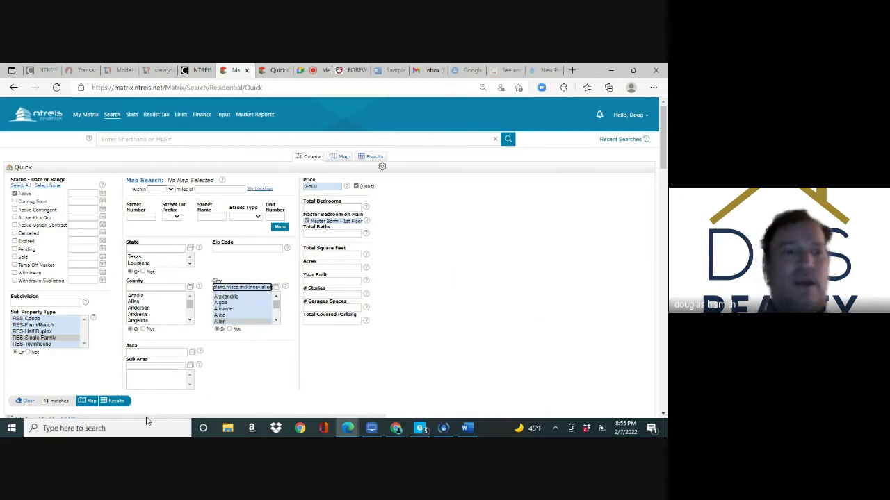
{"action": "left_click", "coordinate": [56, 402]}
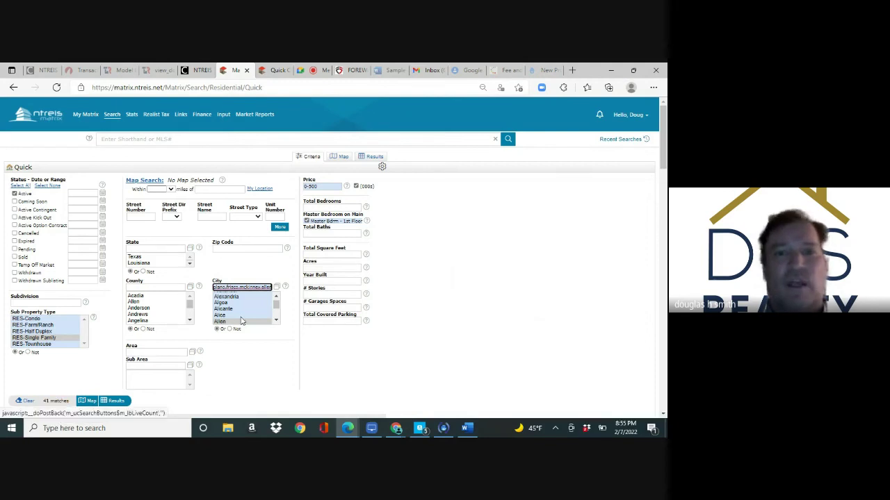
Add 1-1 stories and year built 1997+, leave square footage blank, and list the 13 matches
{"action": "left_click", "coordinate": [315, 294]}
{"action": "key", "text": "Down"}
{"action": "key", "text": "Return"}
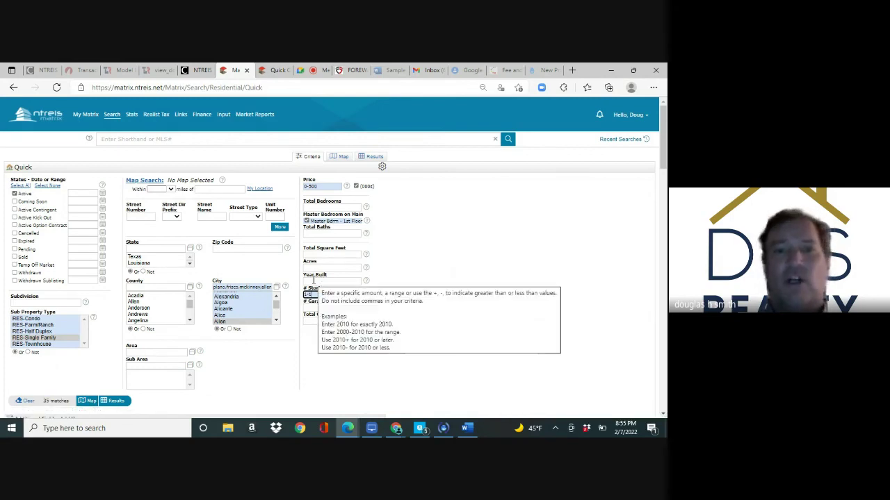
{"action": "left_click", "coordinate": [313, 281]}
{"action": "type", "text": "199"}
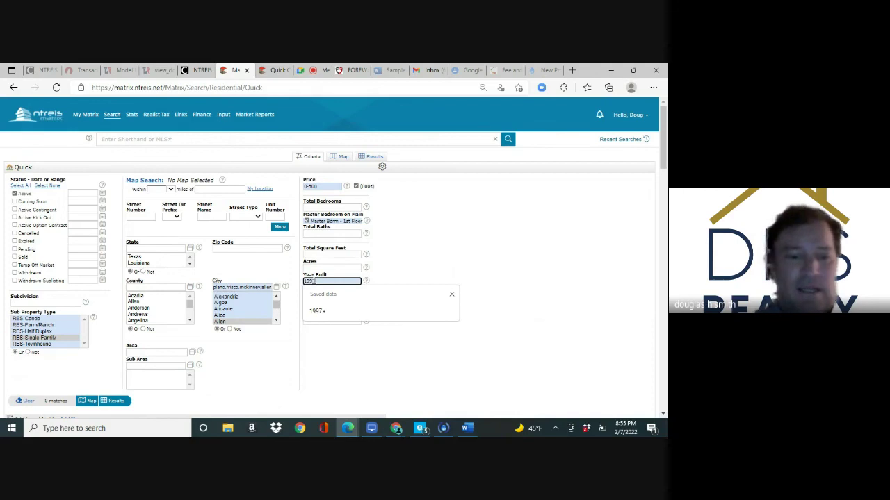
{"action": "type", "text": "7+"}
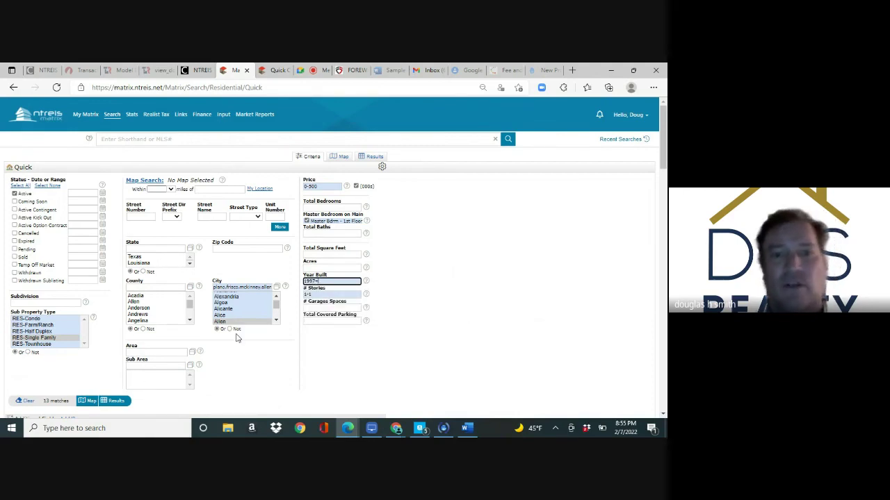
{"action": "left_click", "coordinate": [315, 255]}
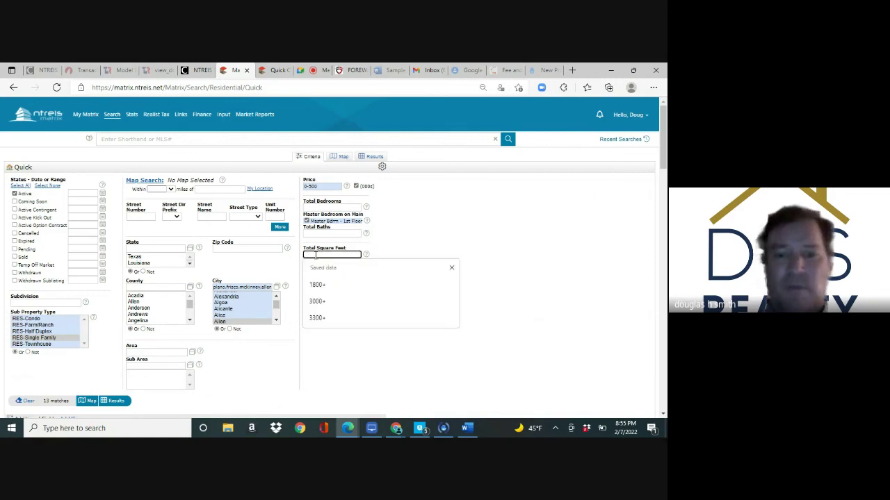
{"action": "type", "text": "3000+0"}
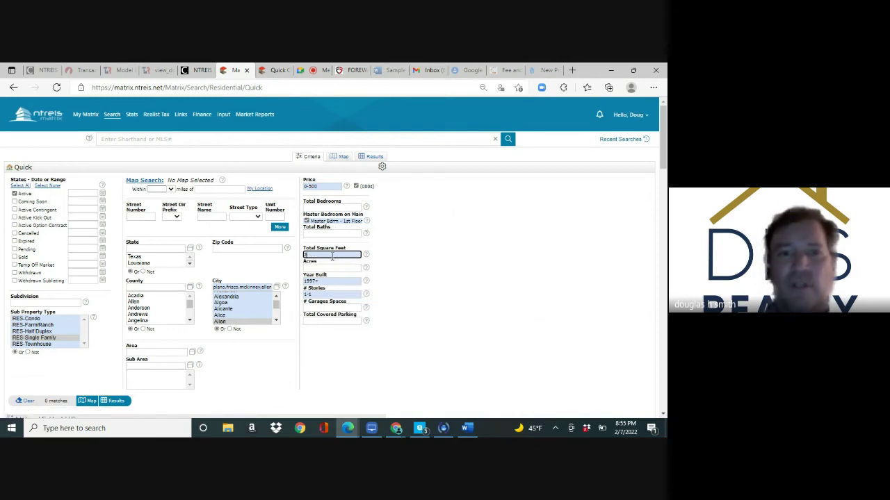
{"action": "key", "text": "BackSpace"}
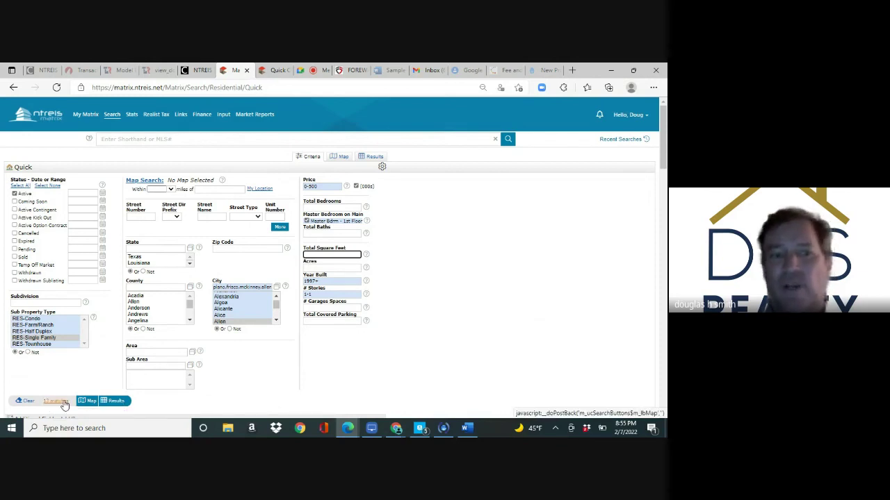
{"action": "left_click", "coordinate": [116, 402]}
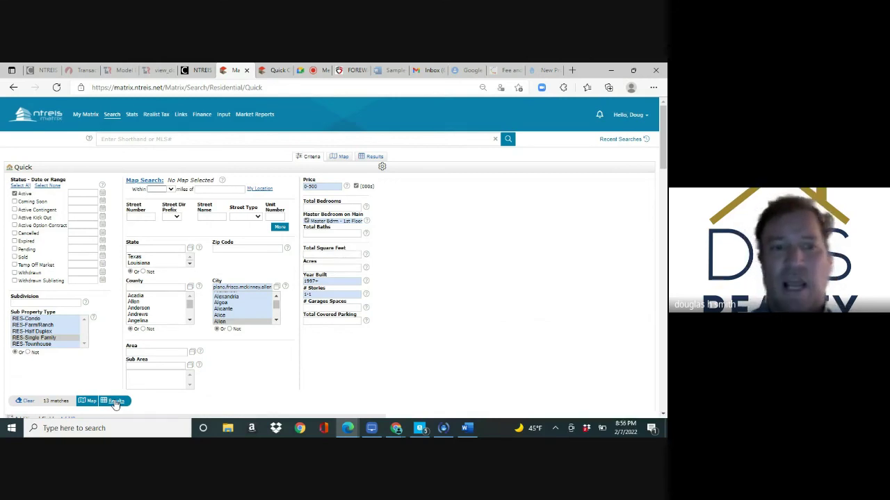
Create a new auto email for the 13 homes to an existing contact with subject 'homes'
{"action": "left_click", "coordinate": [58, 318]}
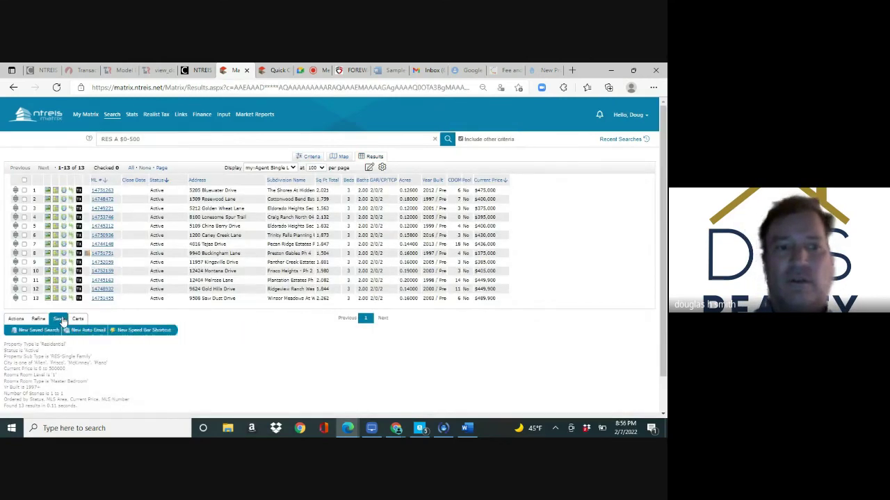
{"action": "left_click", "coordinate": [91, 331]}
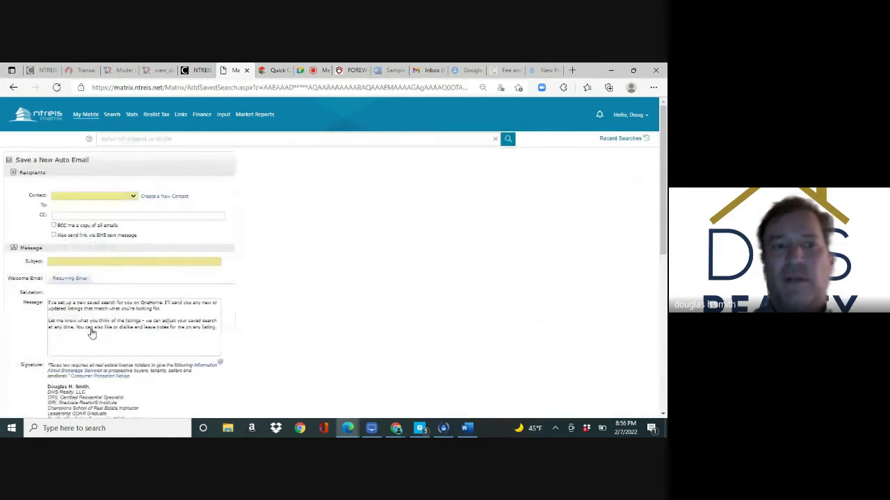
{"action": "left_click", "coordinate": [129, 196]}
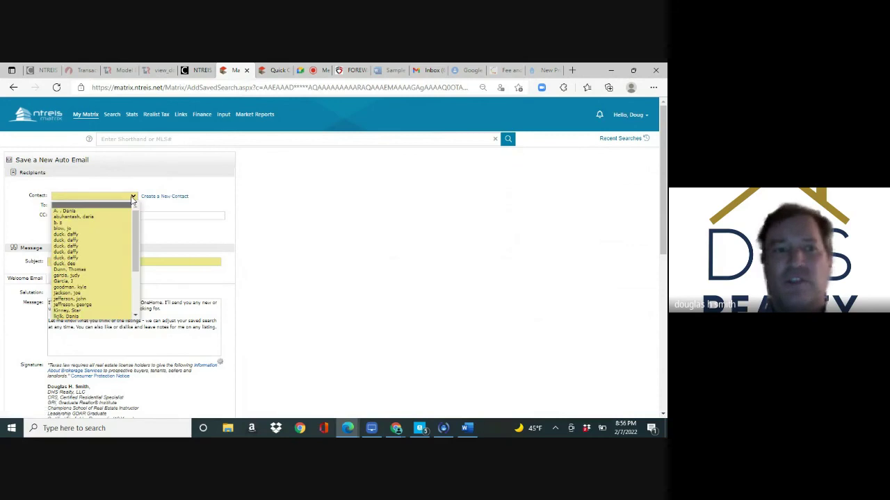
{"action": "left_click", "coordinate": [104, 252]}
{"action": "left_click", "coordinate": [108, 260]}
{"action": "type", "text": "homes"}
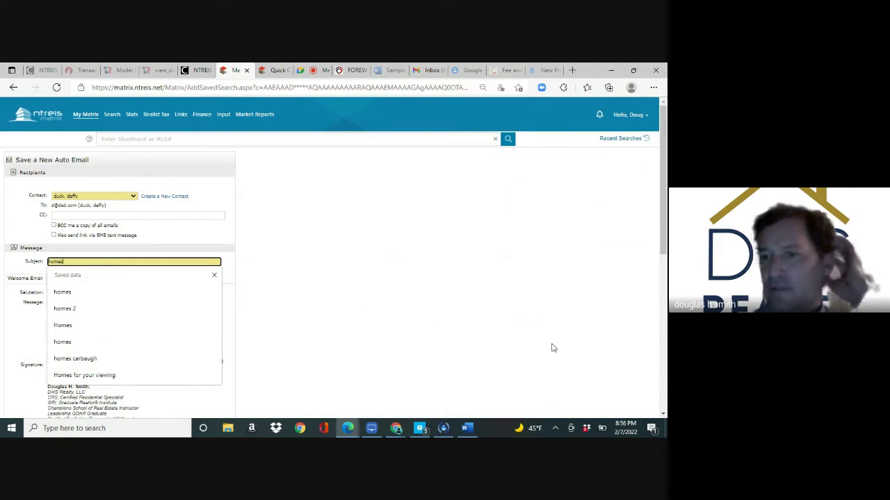
{"action": "scroll", "coordinate": [664, 389], "scroll_direction": "down", "scroll_amount": 3}
{"action": "scroll", "coordinate": [665, 391], "scroll_direction": "down", "scroll_amount": 3}
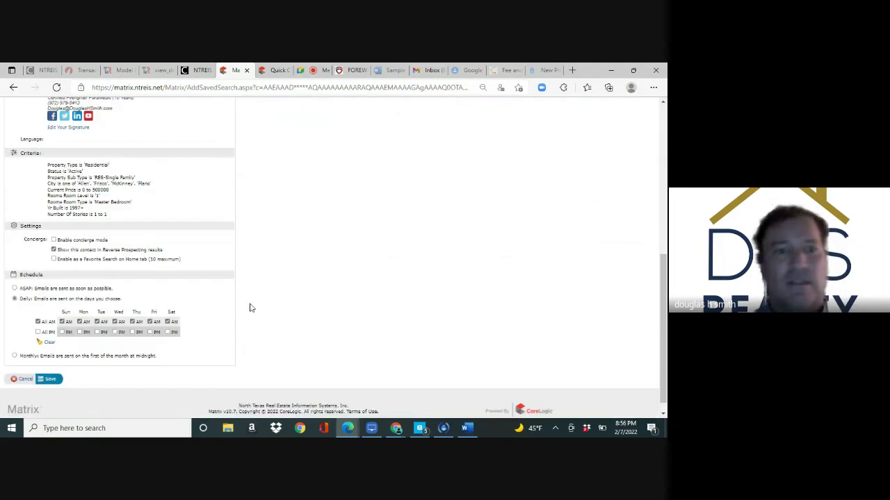
Save the 'homes' auto email, then bring the Google Meet tab to the front
{"action": "left_click", "coordinate": [51, 380]}
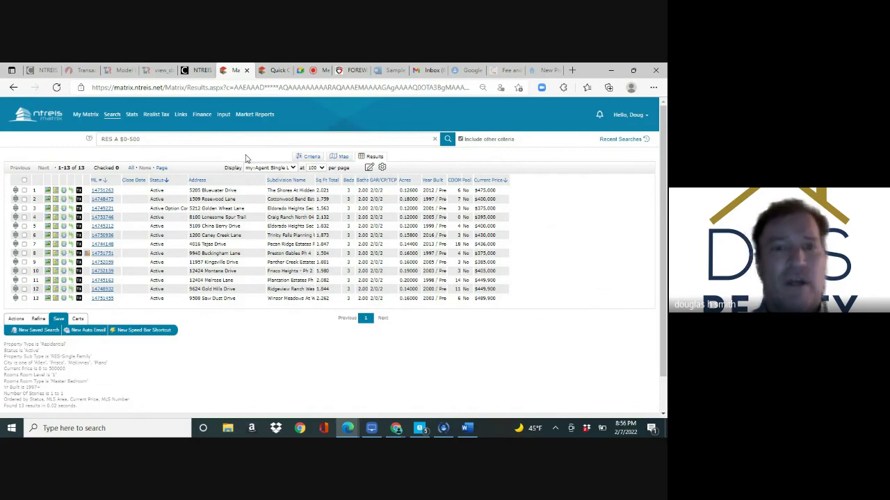
{"action": "left_click", "coordinate": [312, 71]}
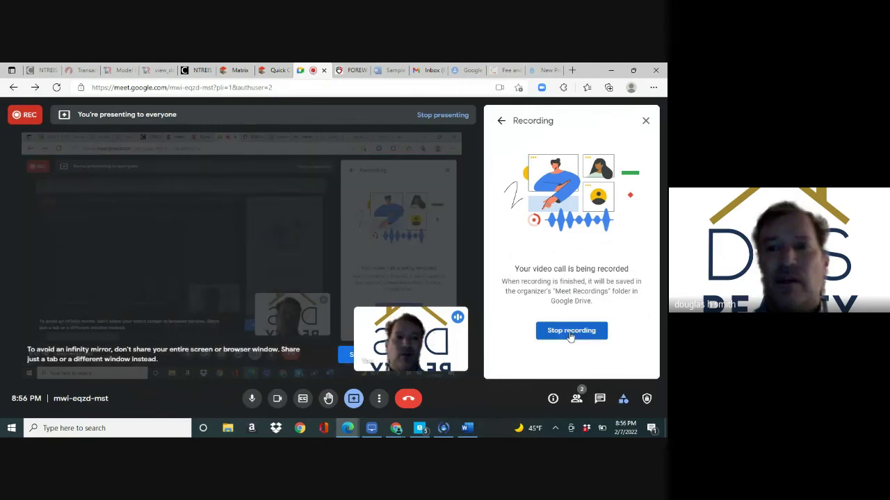